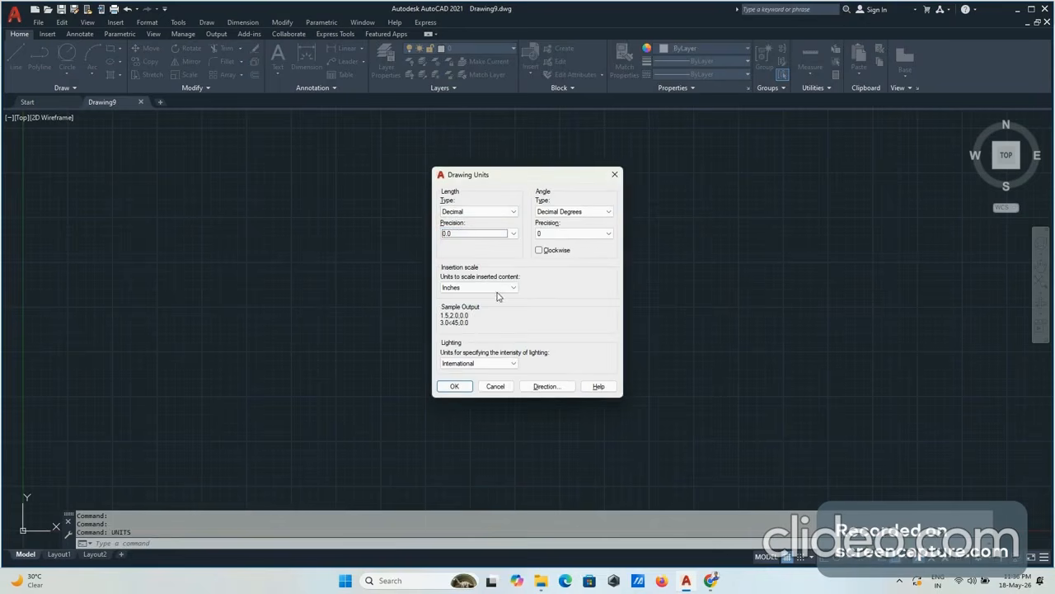
Step: Set the drawing's insertion scale units to Millimeters and accept the unit settings
{"action": "left_click", "coordinate": [497, 287]}
{"action": "left_click", "coordinate": [470, 335]}
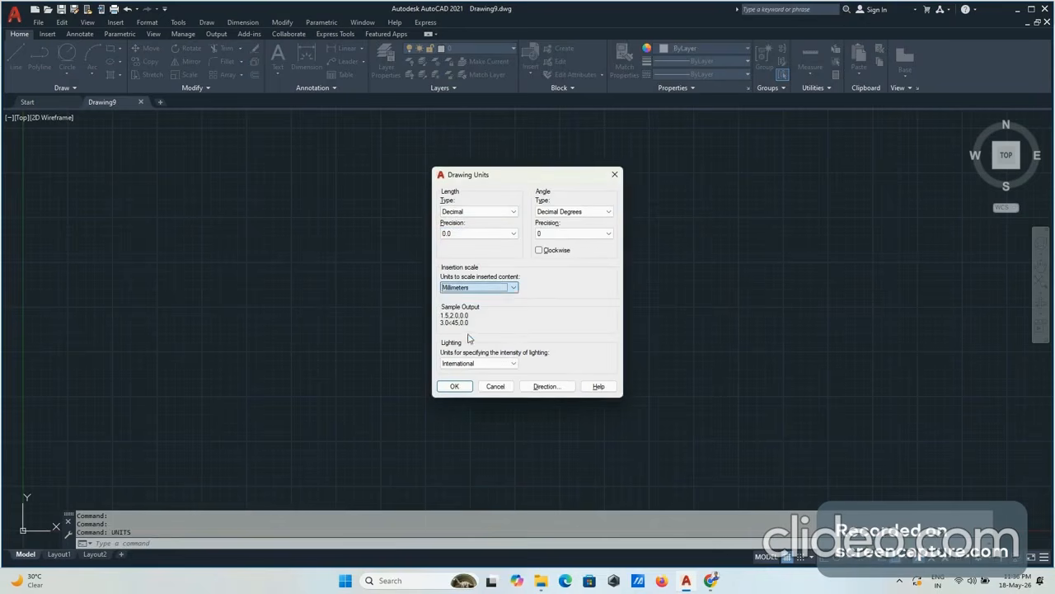
{"action": "left_click", "coordinate": [455, 386]}
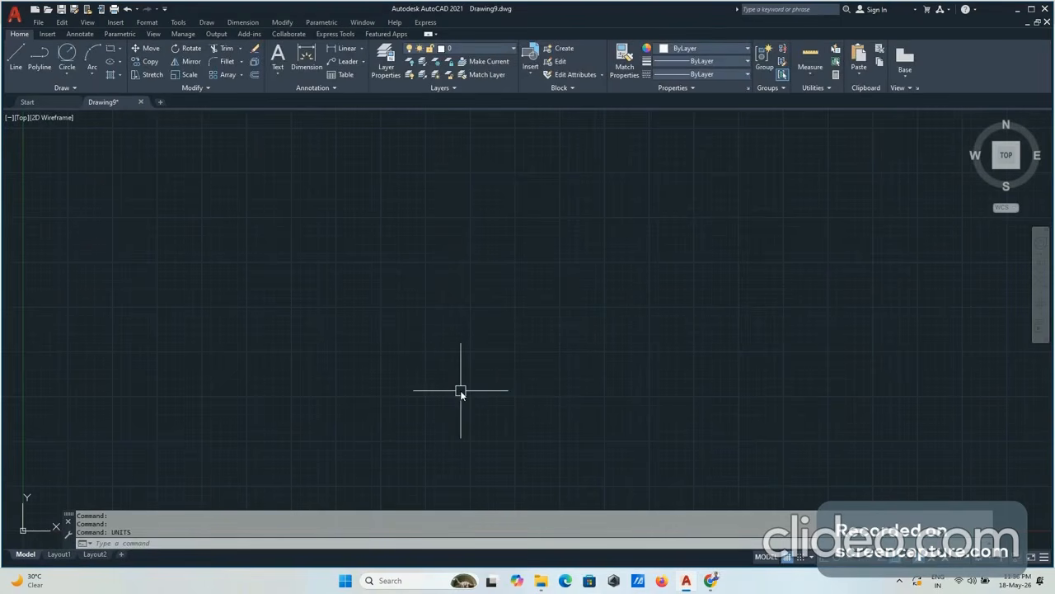
Step: Set the model space limits with the lower left corner at 0,0 and the upper right corner at 297,210
{"action": "type", "text": "limits"}
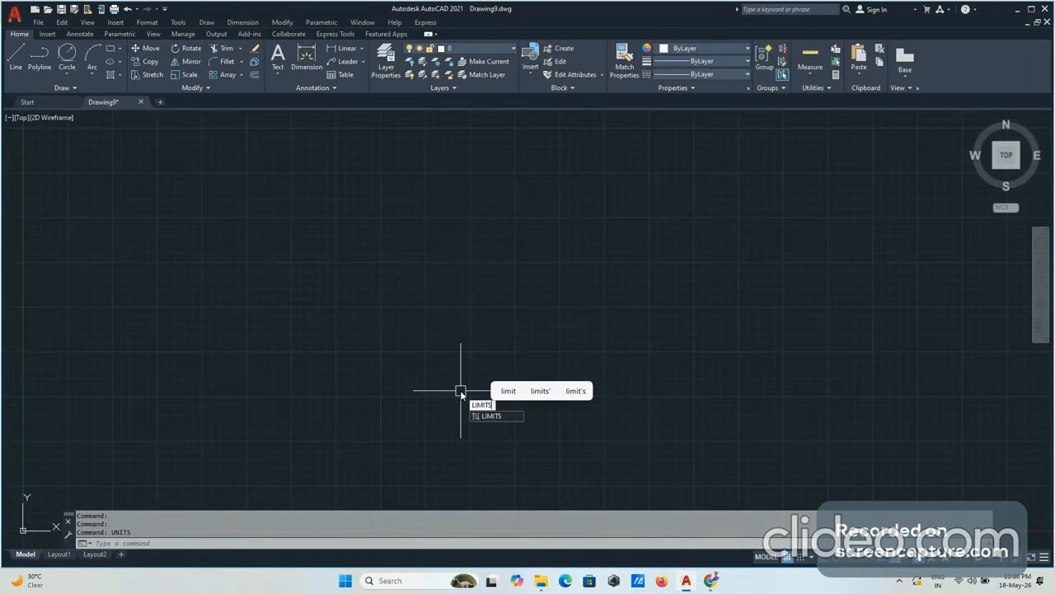
{"action": "key", "text": "Return"}
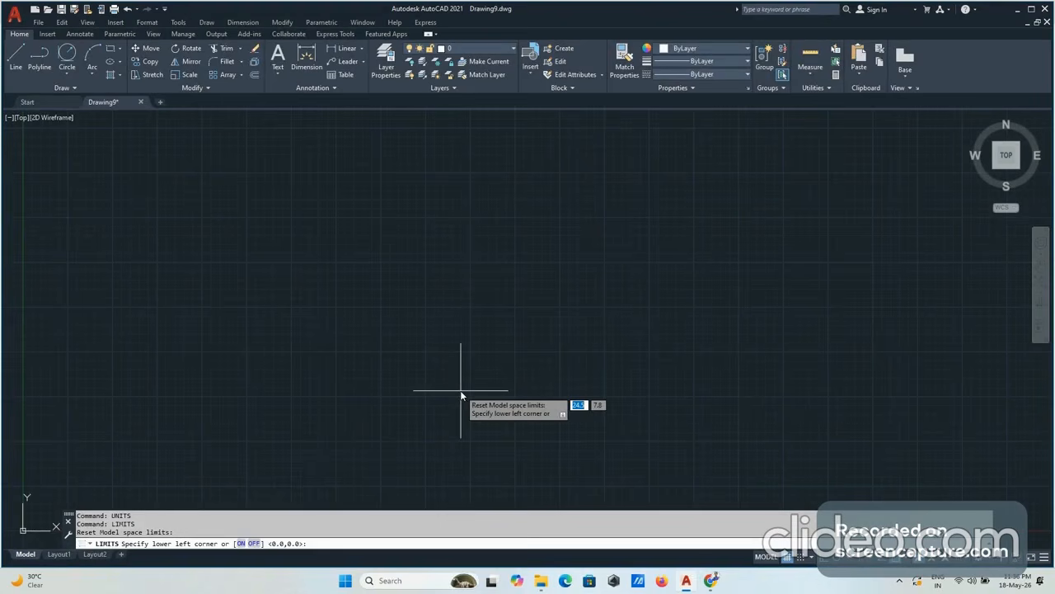
{"action": "type", "text": "0,0"}
{"action": "key", "text": "Return"}
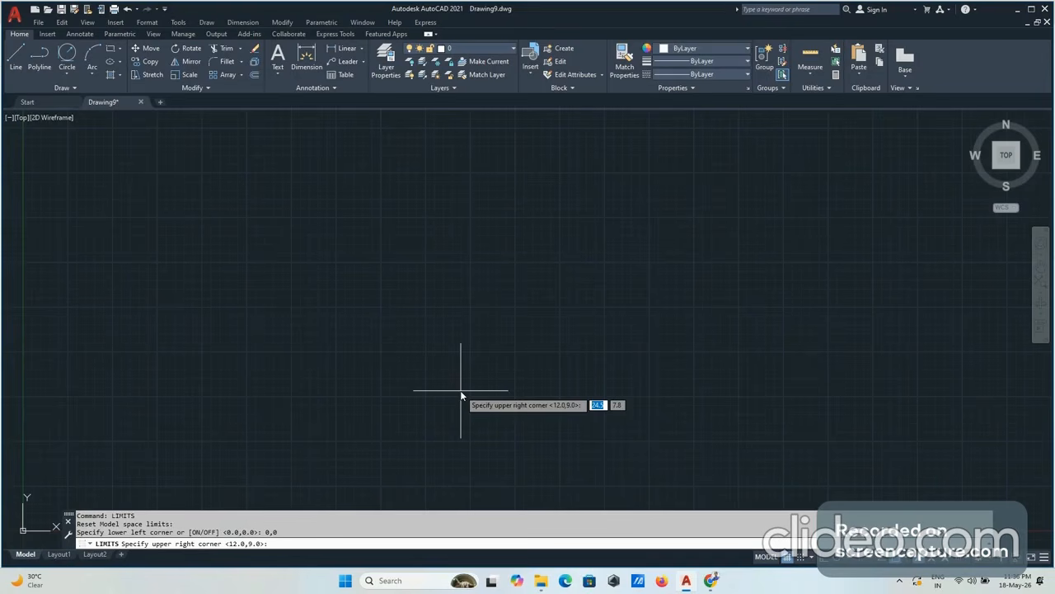
{"action": "type", "text": "297"}
{"action": "key", "text": "Tab"}
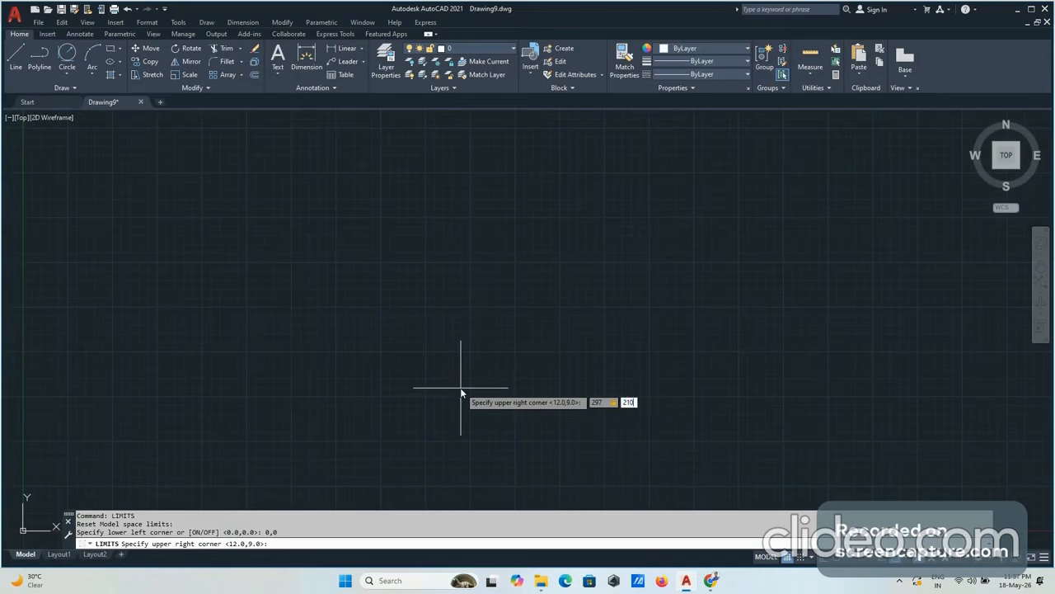
{"action": "key", "text": "Return"}
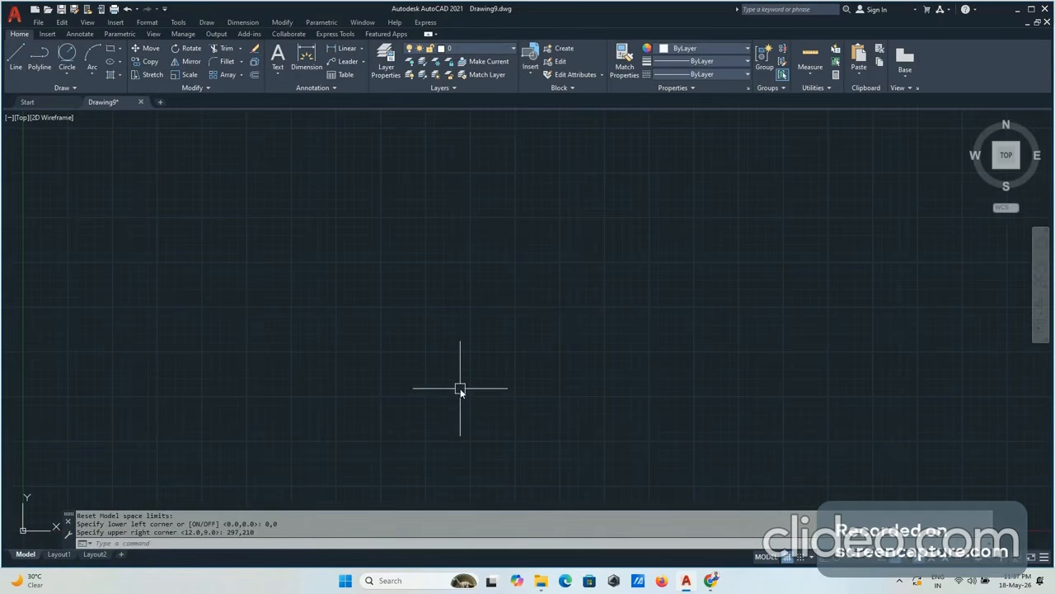
Step: Zoom to All so the view fits the full drawing limits
{"action": "type", "text": "z"}
{"action": "key", "text": "Return"}
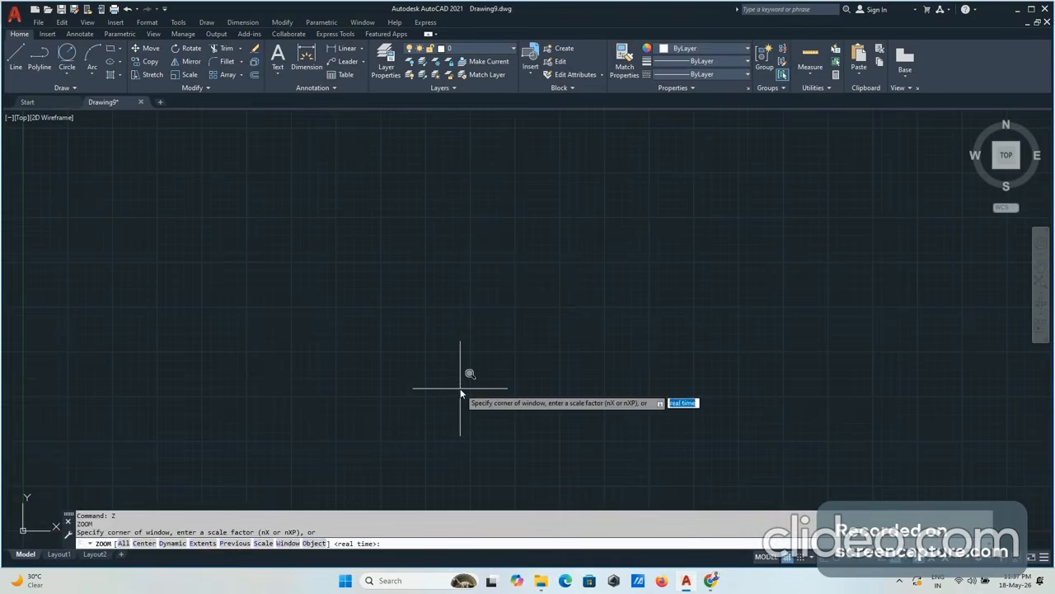
{"action": "type", "text": "a"}
{"action": "key", "text": "Return"}
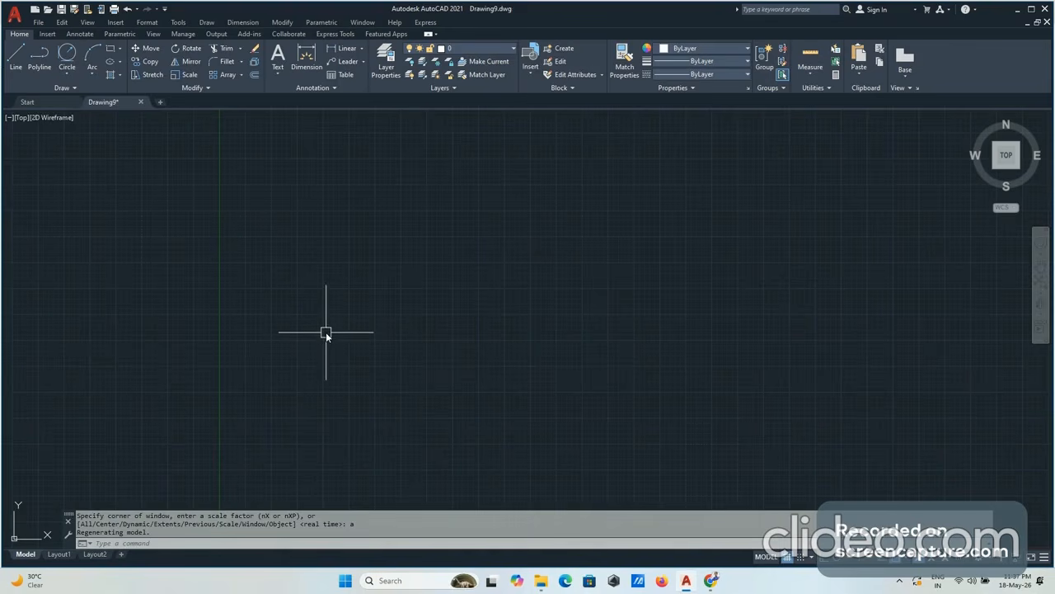
Step: Place two separate points in the drawing area, the second slightly lower and to the right of the first
{"action": "left_click", "coordinate": [191, 545]}
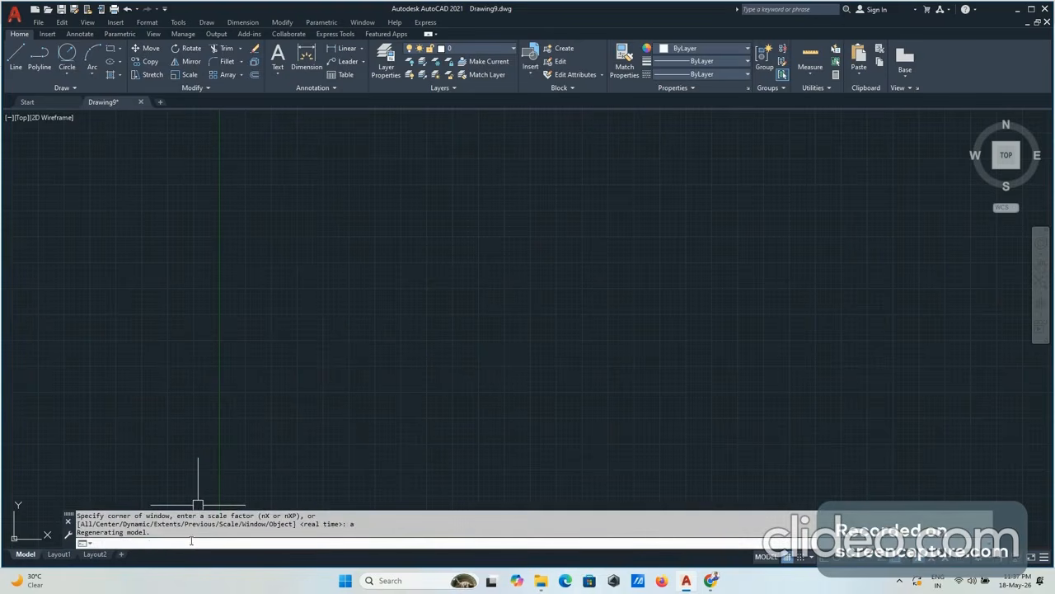
{"action": "type", "text": "po"}
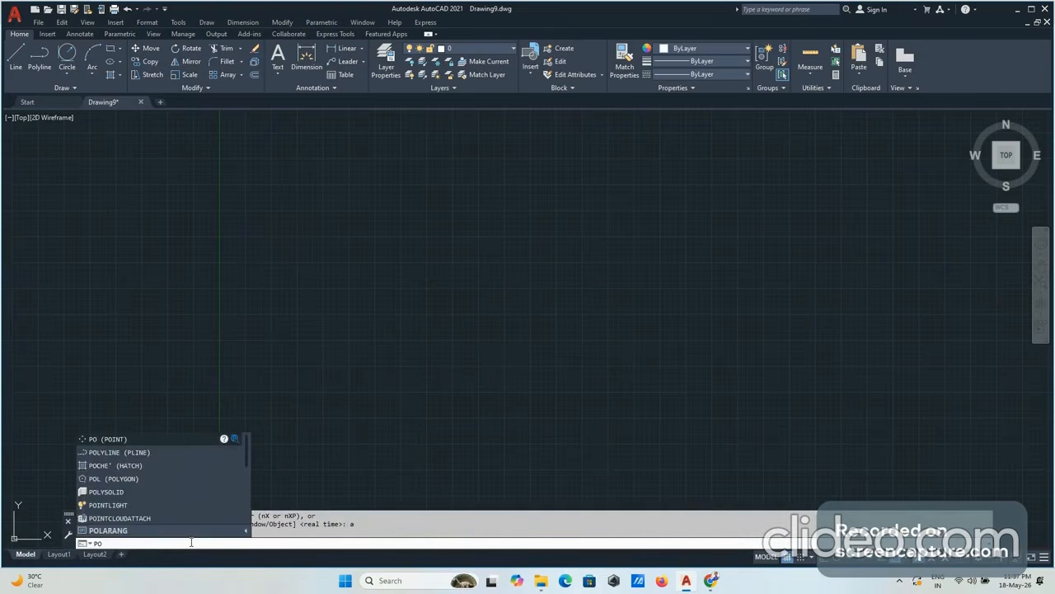
{"action": "key", "text": "Return"}
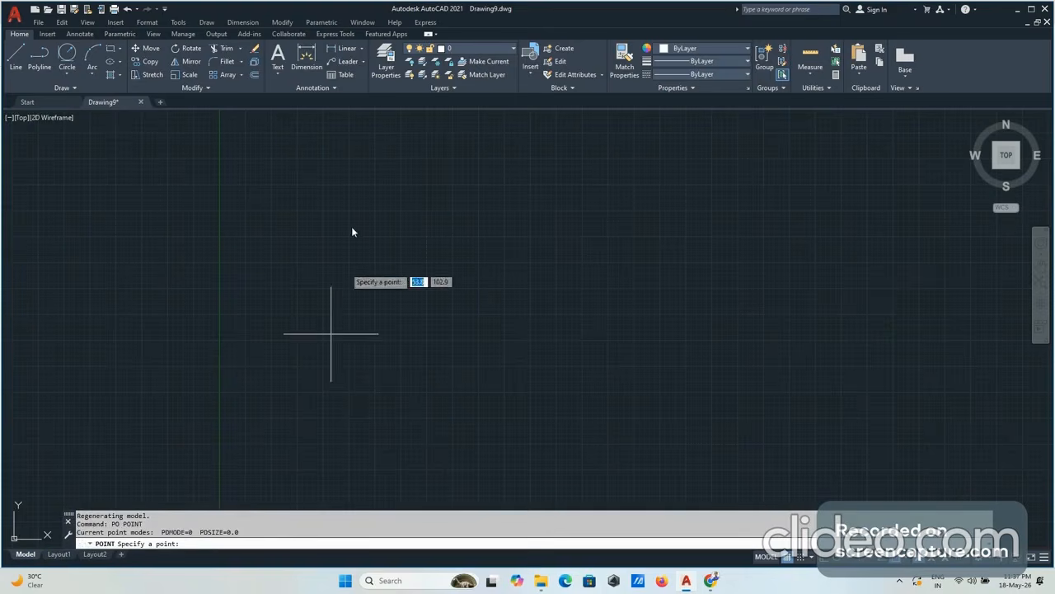
{"action": "left_click", "coordinate": [322, 244]}
{"action": "type", "text": "po"}
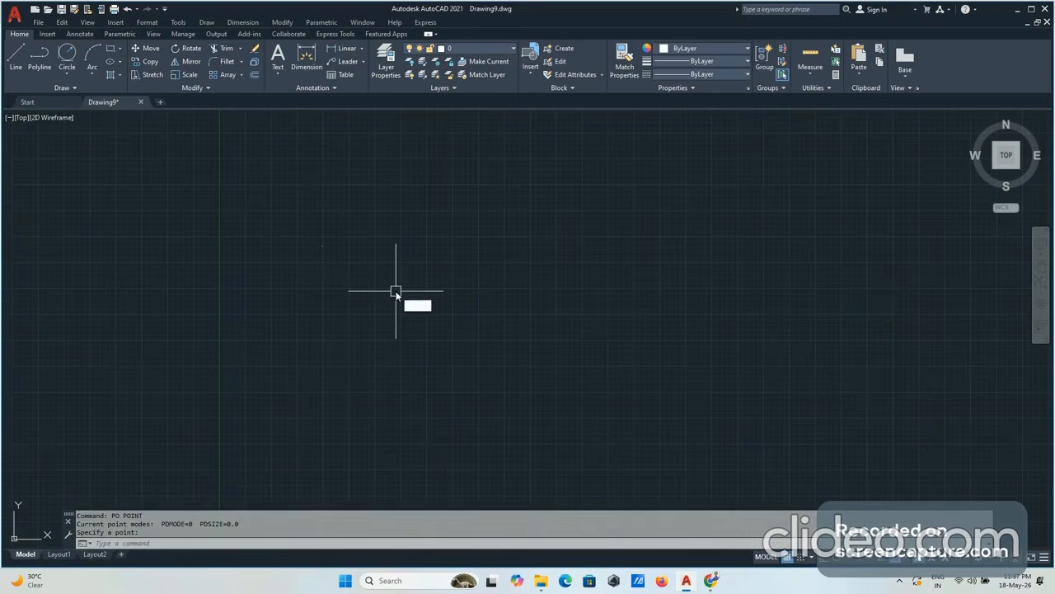
{"action": "key", "text": "Return"}
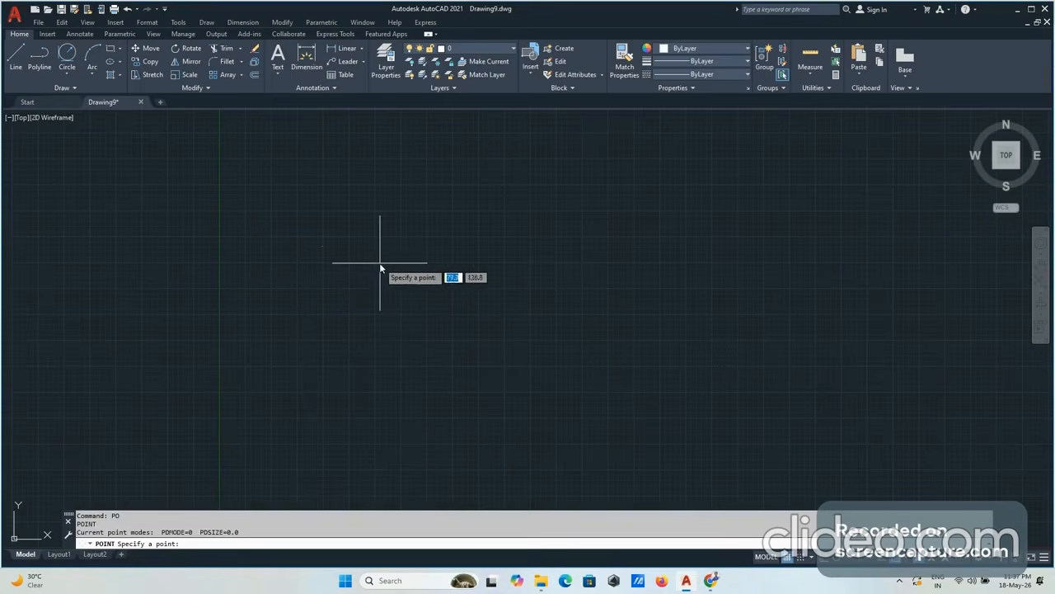
{"action": "left_click", "coordinate": [379, 262]}
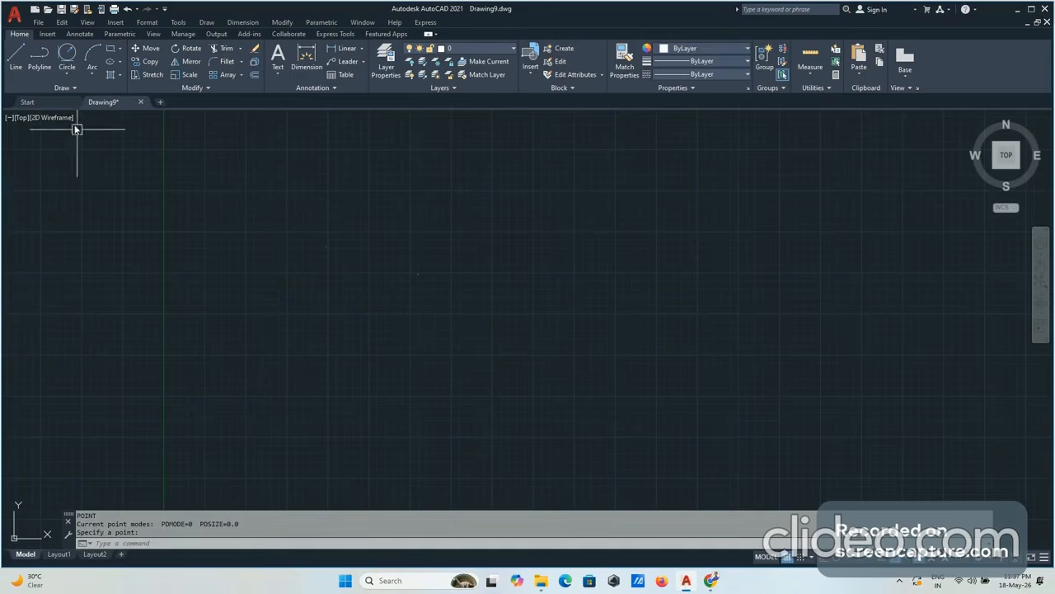
Step: Change the point style to the dot inside a circle and square, keeping the size relative to the screen
{"action": "left_click", "coordinate": [148, 23]}
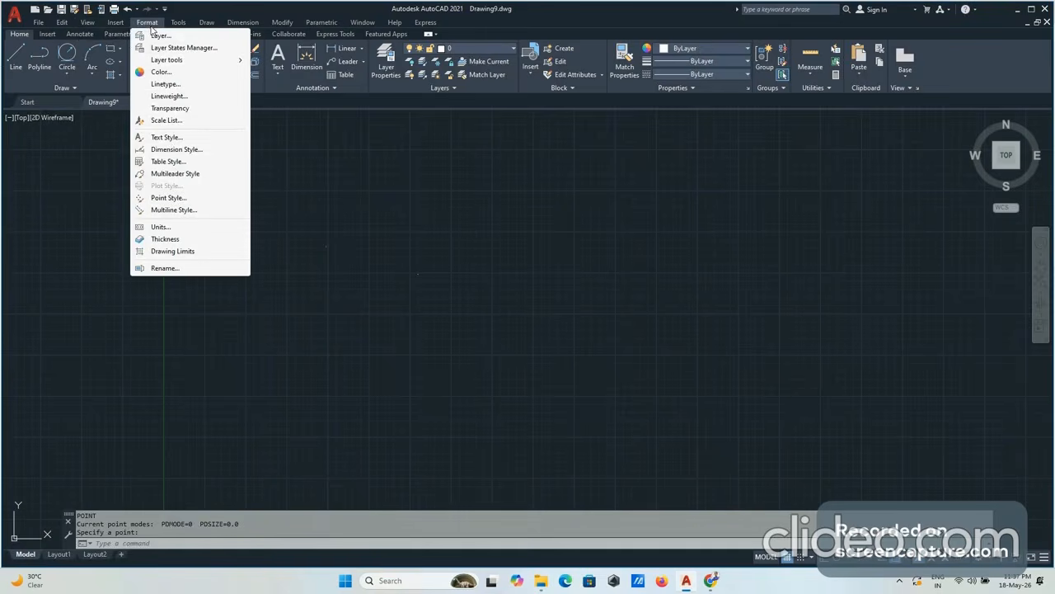
{"action": "left_click", "coordinate": [171, 199]}
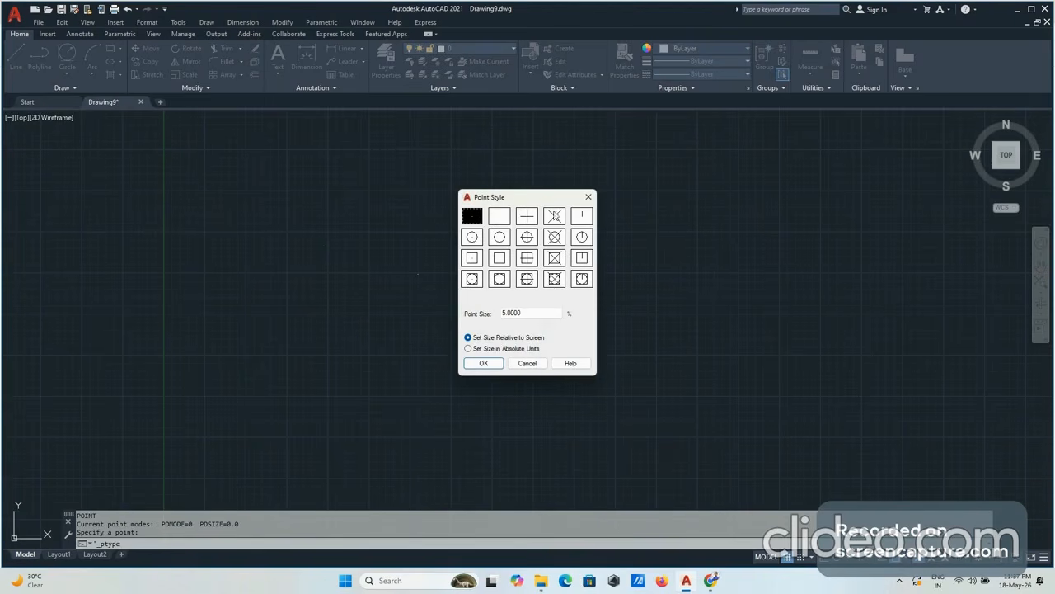
{"action": "left_click", "coordinate": [471, 279]}
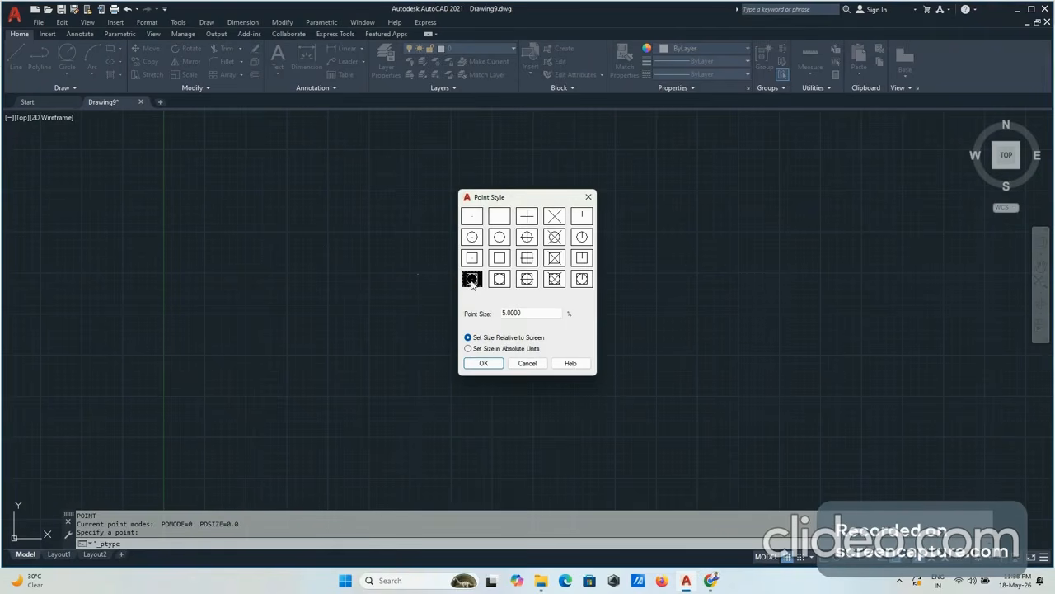
{"action": "left_click", "coordinate": [482, 363]}
{"action": "scroll", "coordinate": [405, 287], "scroll_direction": "up", "scroll_amount": 2}
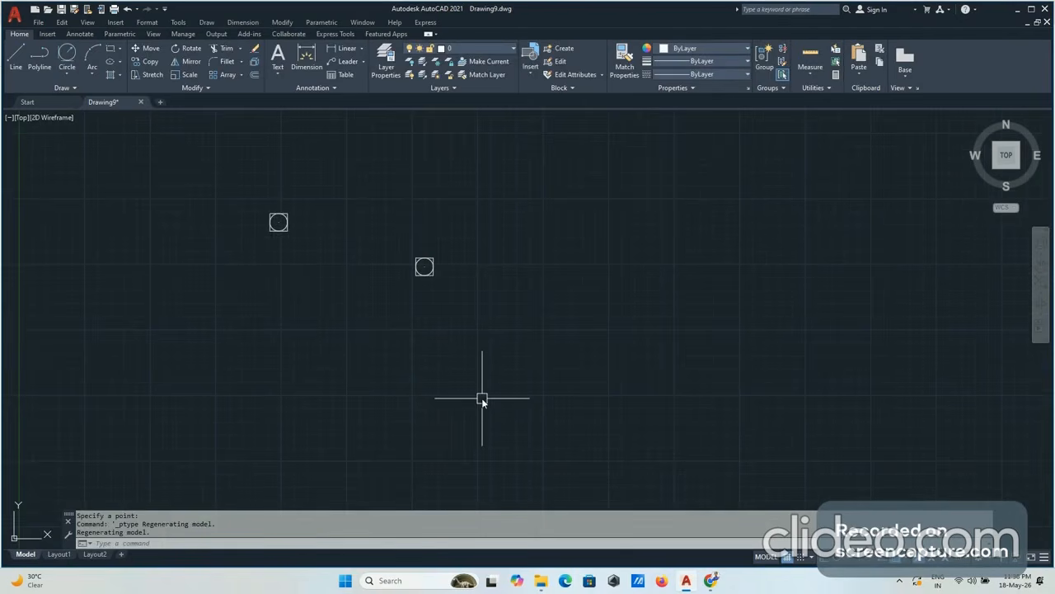
{"action": "scroll", "coordinate": [445, 282], "scroll_direction": "down", "scroll_amount": 5}
{"action": "scroll", "coordinate": [477, 270], "scroll_direction": "up", "scroll_amount": 5}
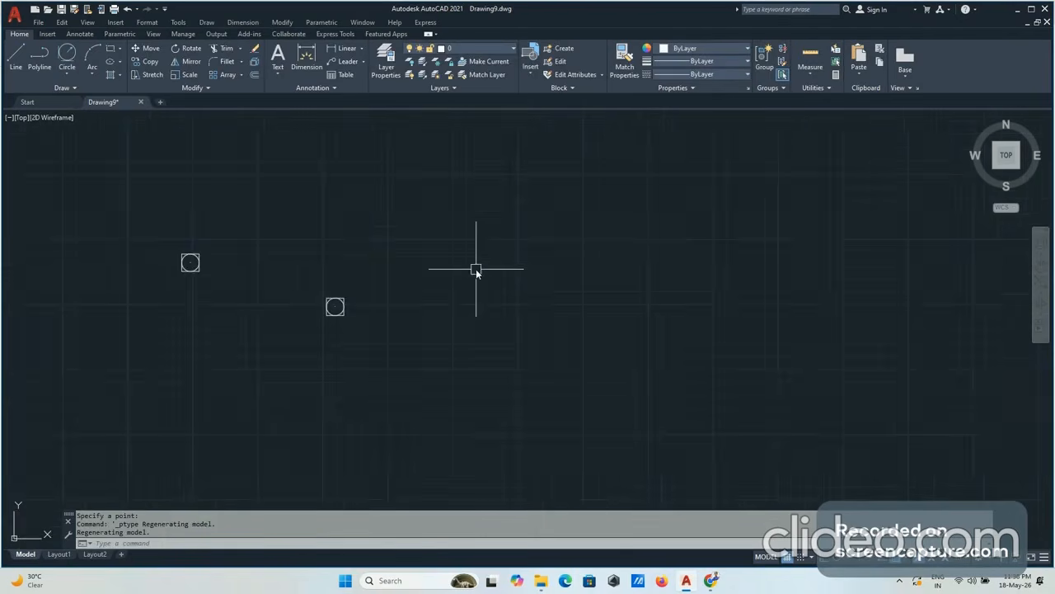
{"action": "scroll", "coordinate": [396, 233], "scroll_direction": "down", "scroll_amount": 2}
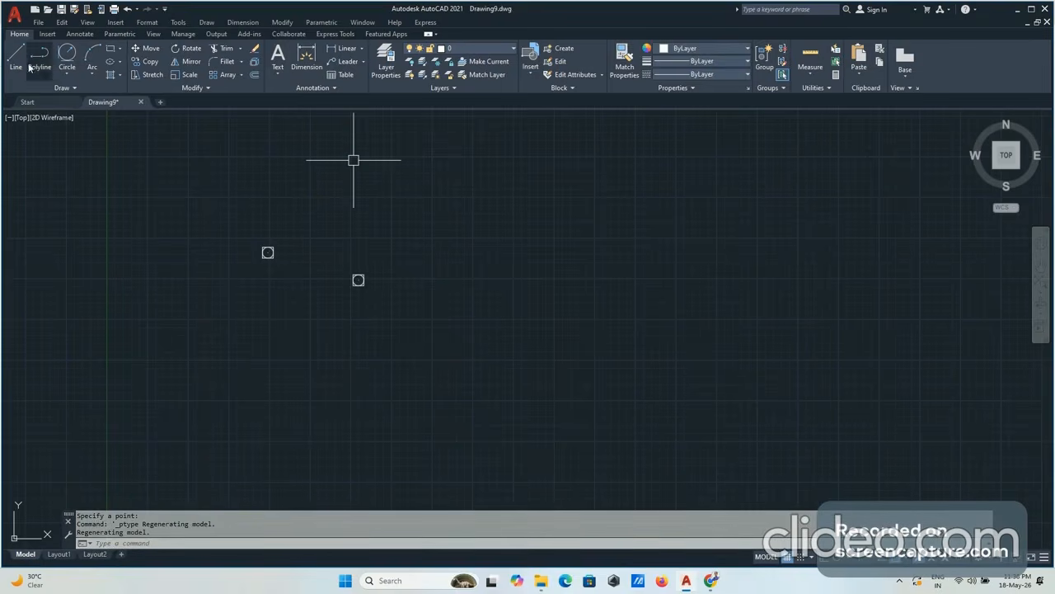
Step: Open the point style settings with the PTYPE command and accept the current style
{"action": "left_click", "coordinate": [233, 544]}
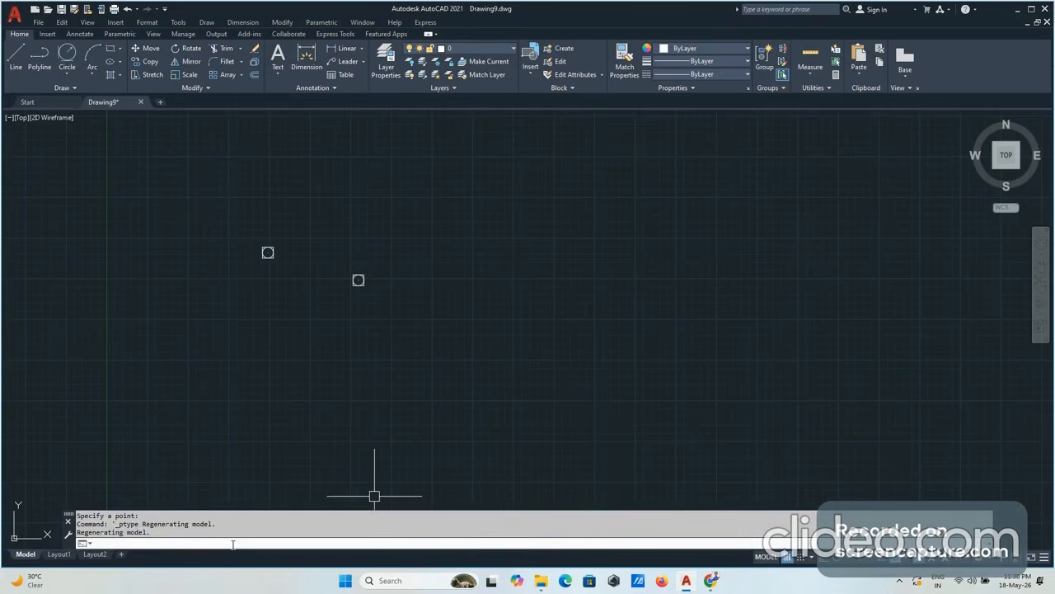
{"action": "type", "text": "pt"}
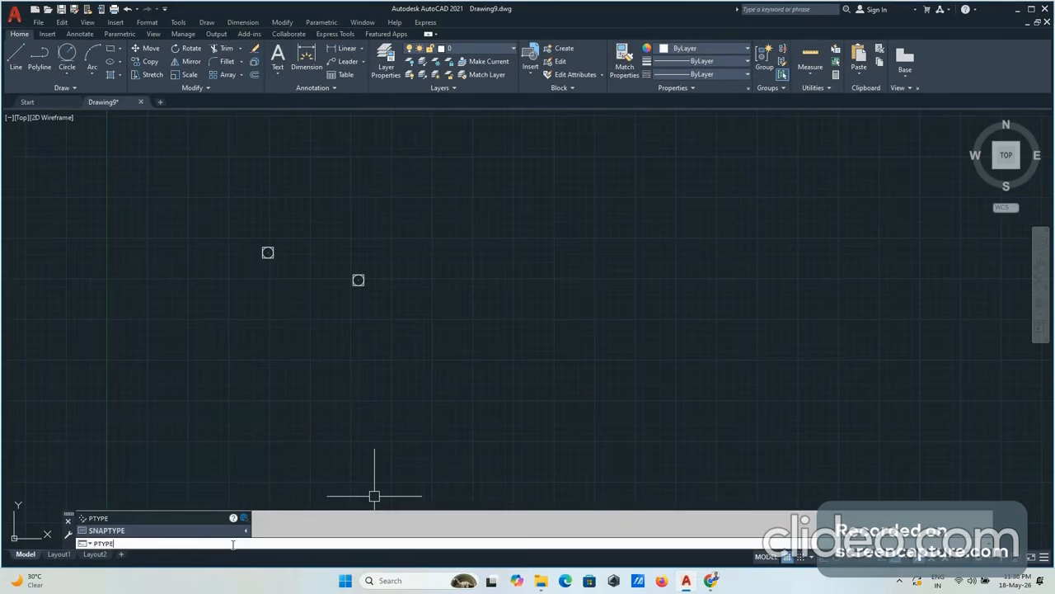
{"action": "key", "text": "Return"}
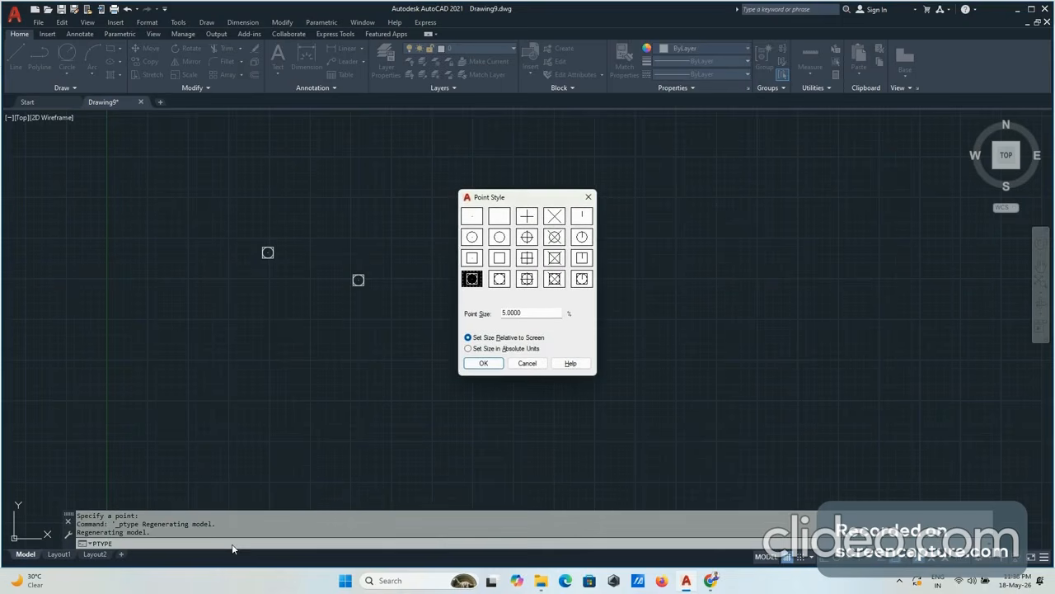
{"action": "left_click", "coordinate": [485, 364]}
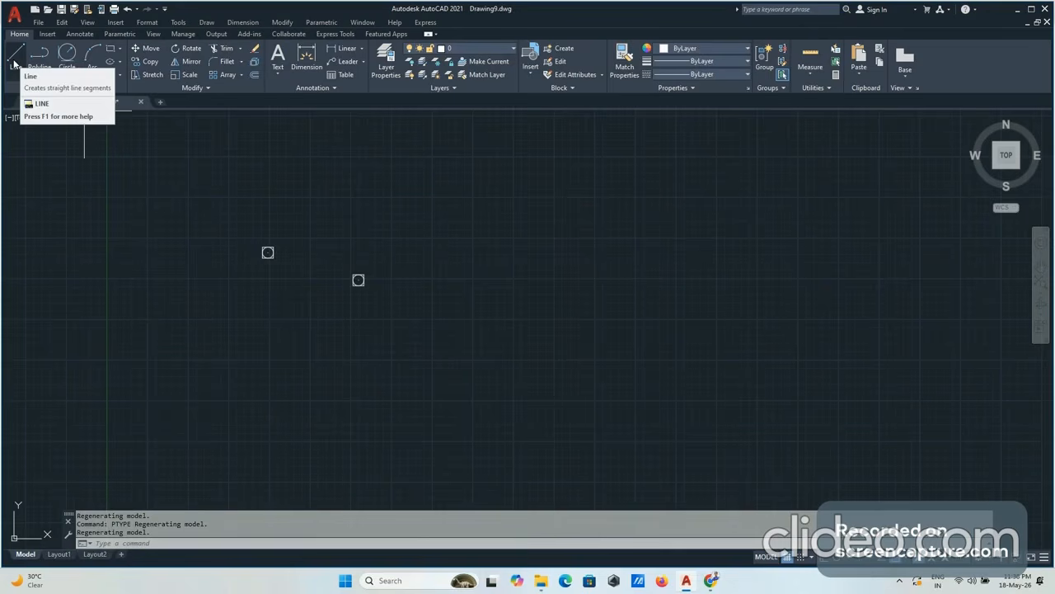
Step: Start the Line command and draw a long freehand chain of connected slanted segments to the right of the two points
{"action": "left_click", "coordinate": [275, 543]}
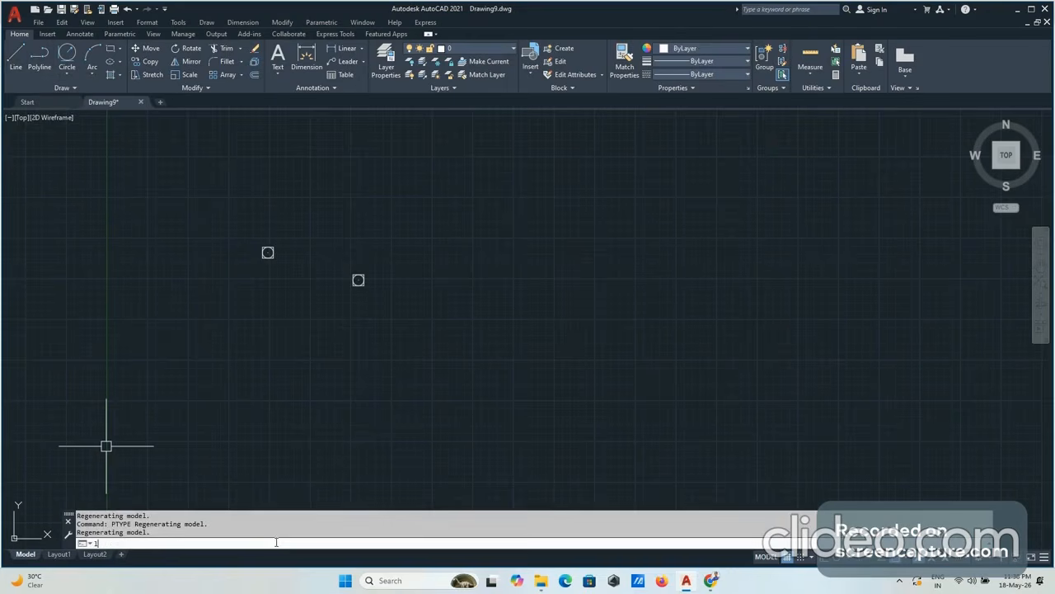
{"action": "type", "text": "l"}
{"action": "key", "text": "Return"}
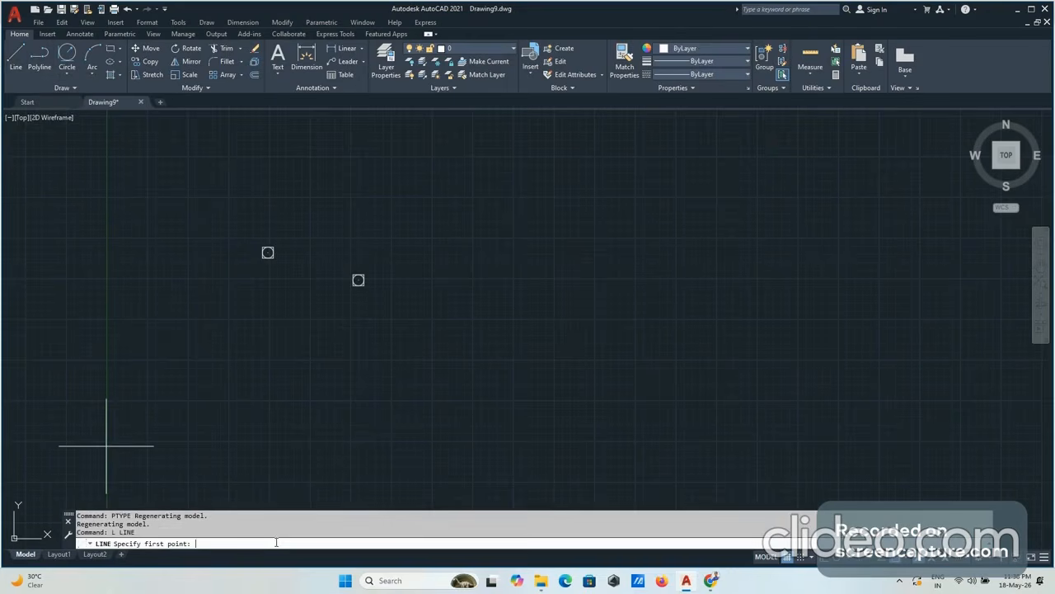
{"action": "left_click", "coordinate": [551, 269]}
{"action": "left_click", "coordinate": [535, 318]}
{"action": "left_click", "coordinate": [627, 314]}
{"action": "left_click", "coordinate": [595, 244]}
{"action": "left_click", "coordinate": [690, 220]}
{"action": "left_click", "coordinate": [694, 292]}
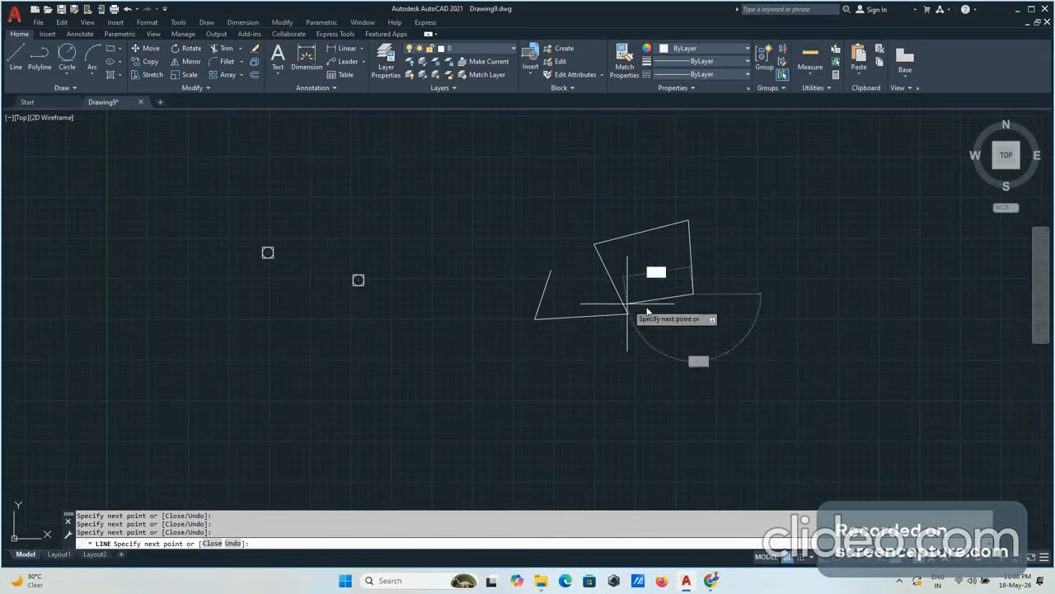
{"action": "left_click", "coordinate": [650, 267]}
{"action": "left_click", "coordinate": [660, 338]}
{"action": "left_click", "coordinate": [750, 285]}
{"action": "left_click", "coordinate": [699, 214]}
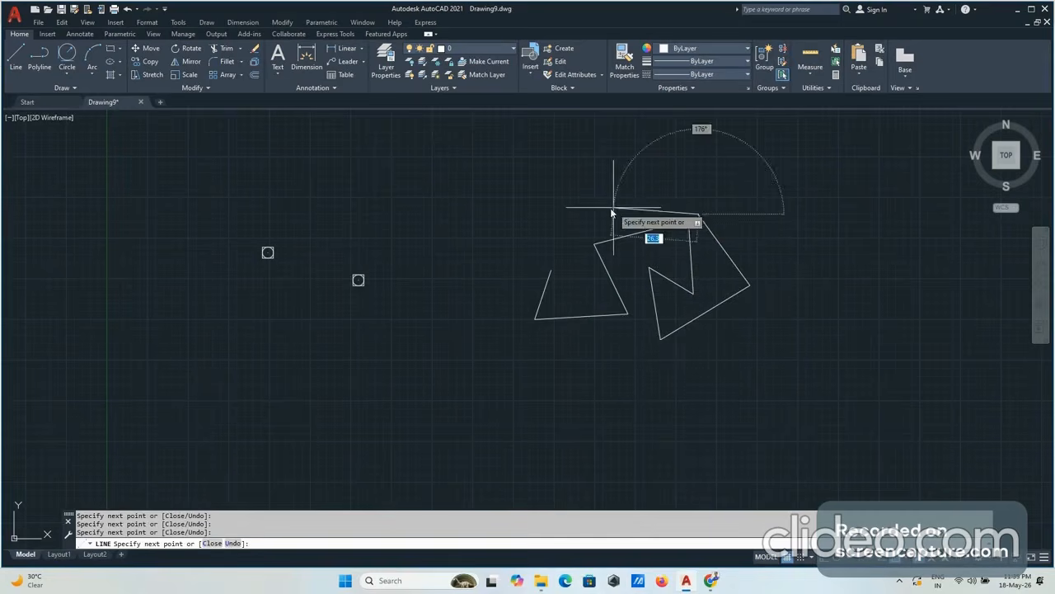
{"action": "left_click", "coordinate": [610, 210]}
{"action": "left_click", "coordinate": [618, 247]}
{"action": "left_click", "coordinate": [638, 249]}
{"action": "left_click", "coordinate": [638, 289]}
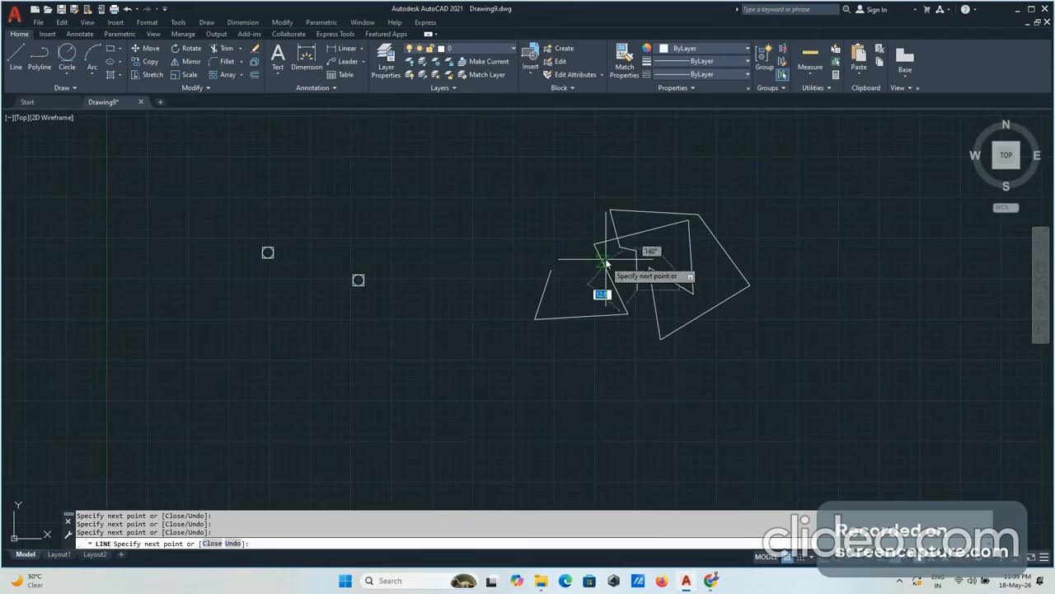
{"action": "left_click", "coordinate": [602, 261]}
{"action": "left_click", "coordinate": [576, 273]}
{"action": "left_click", "coordinate": [550, 256]}
{"action": "left_click", "coordinate": [564, 213]}
{"action": "left_click", "coordinate": [527, 193]}
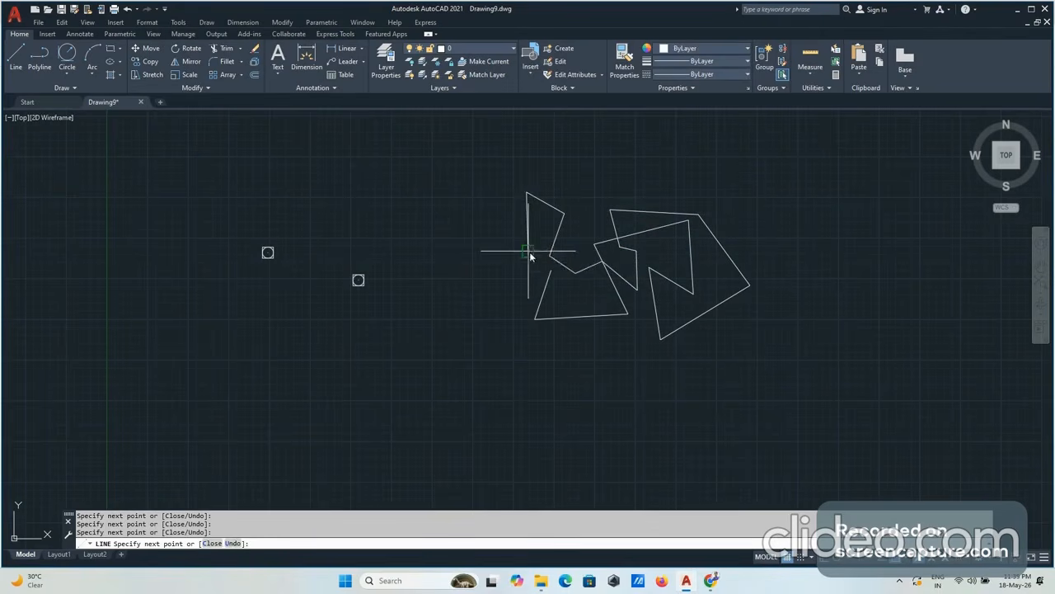
{"action": "left_click", "coordinate": [529, 247]}
{"action": "left_click", "coordinate": [550, 271]}
{"action": "left_click", "coordinate": [490, 297]}
{"action": "left_click", "coordinate": [540, 306]}
{"action": "left_click", "coordinate": [551, 342]}
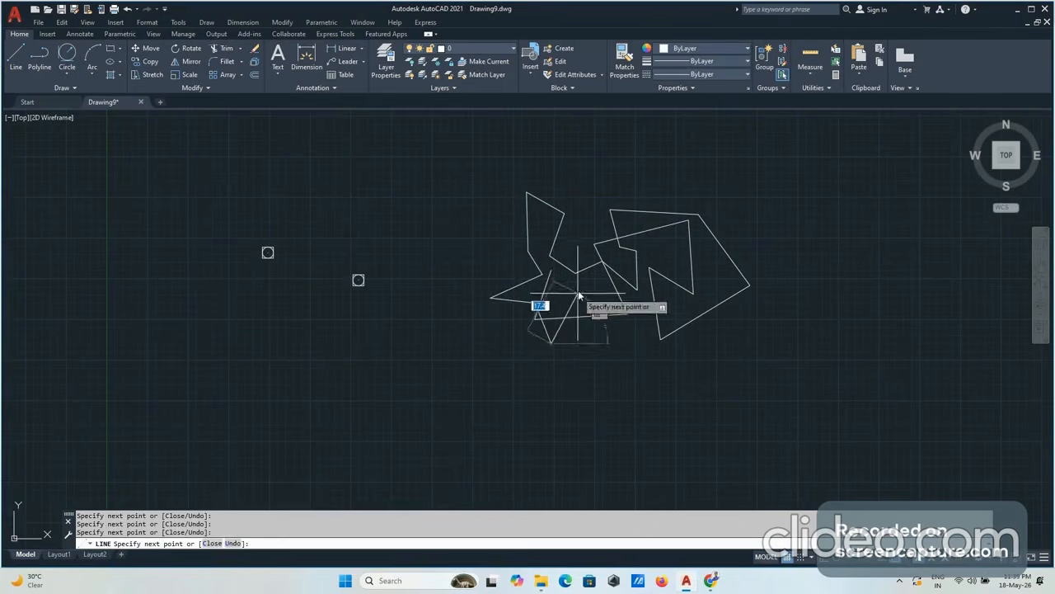
{"action": "left_click", "coordinate": [577, 290]}
{"action": "left_click", "coordinate": [618, 353]}
{"action": "left_click", "coordinate": [652, 326]}
{"action": "left_click", "coordinate": [661, 338]}
{"action": "left_click", "coordinate": [678, 328]}
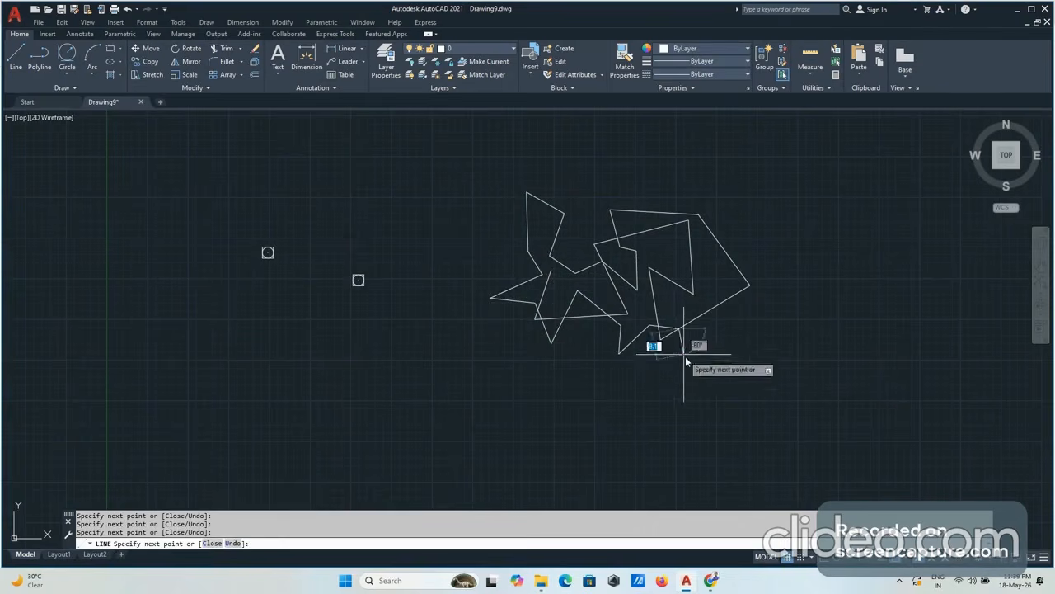
{"action": "left_click", "coordinate": [685, 354]}
{"action": "left_click", "coordinate": [723, 343]}
{"action": "left_click", "coordinate": [708, 314]}
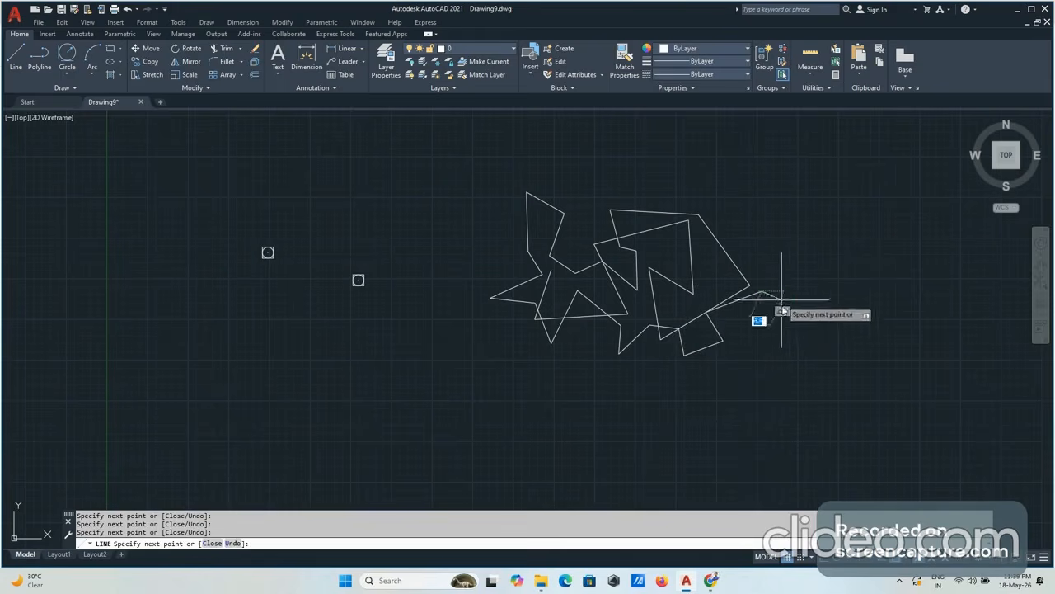
{"action": "left_click", "coordinate": [791, 270]}
{"action": "left_click", "coordinate": [715, 237]}
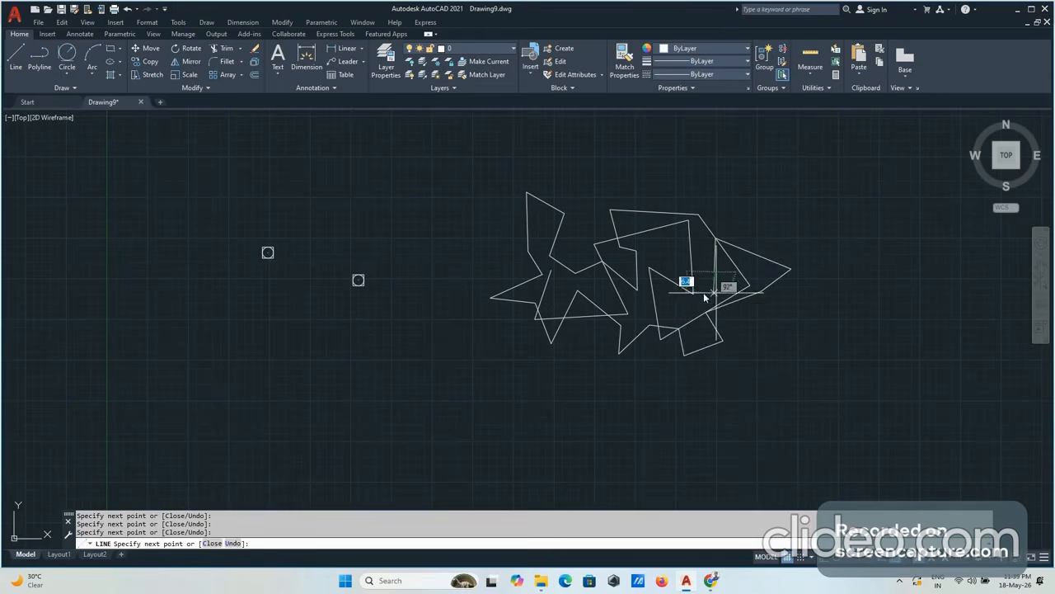
{"action": "left_click", "coordinate": [697, 285]}
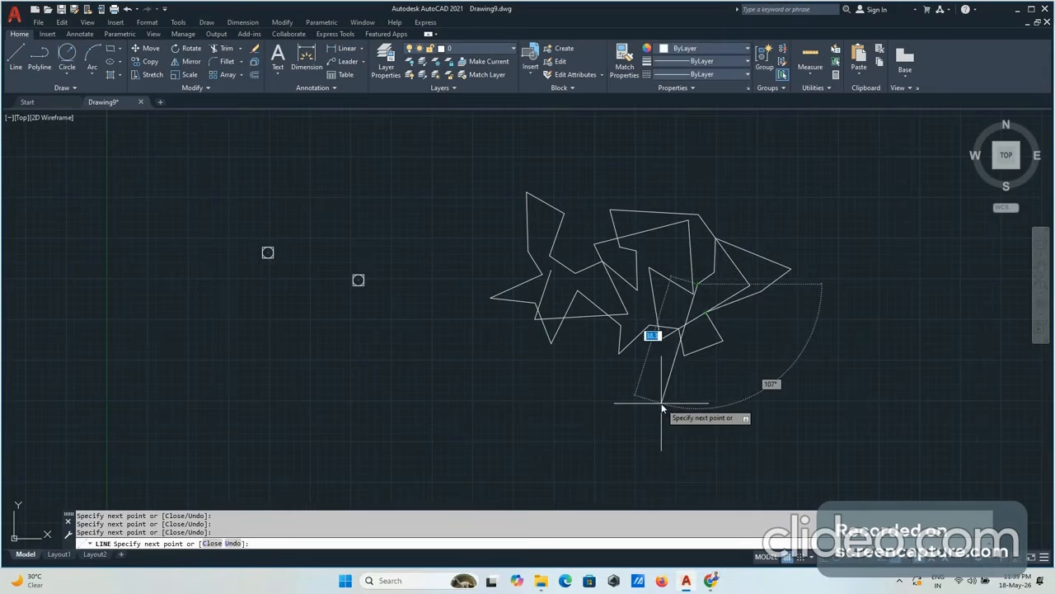
Step: Turn on Ortho mode and continue the line chain with horizontal and vertical segments on the right side of the zigzag shape
{"action": "key", "text": "F8"}
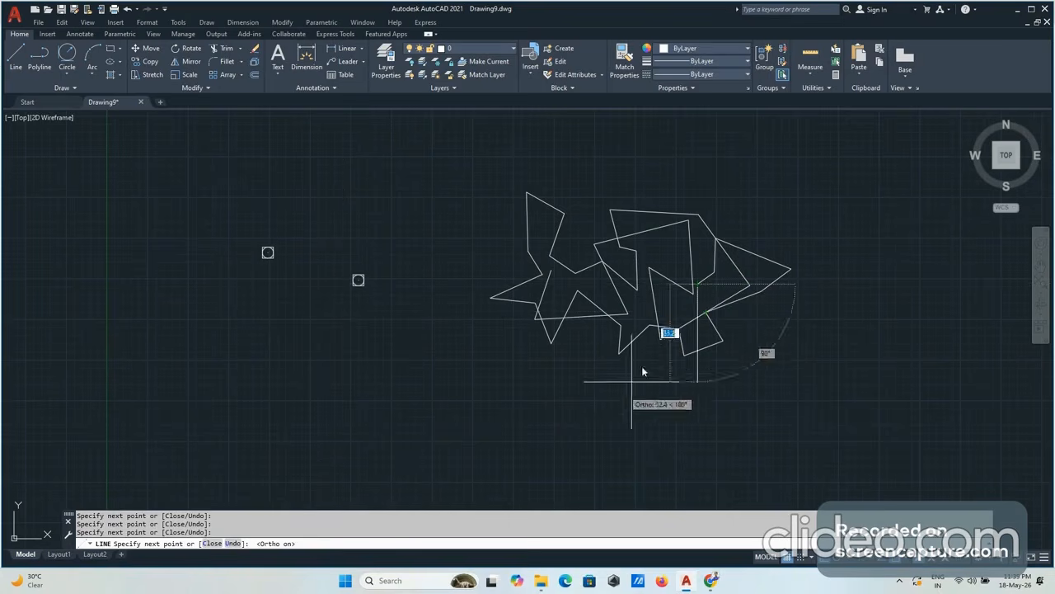
{"action": "left_click", "coordinate": [772, 283]}
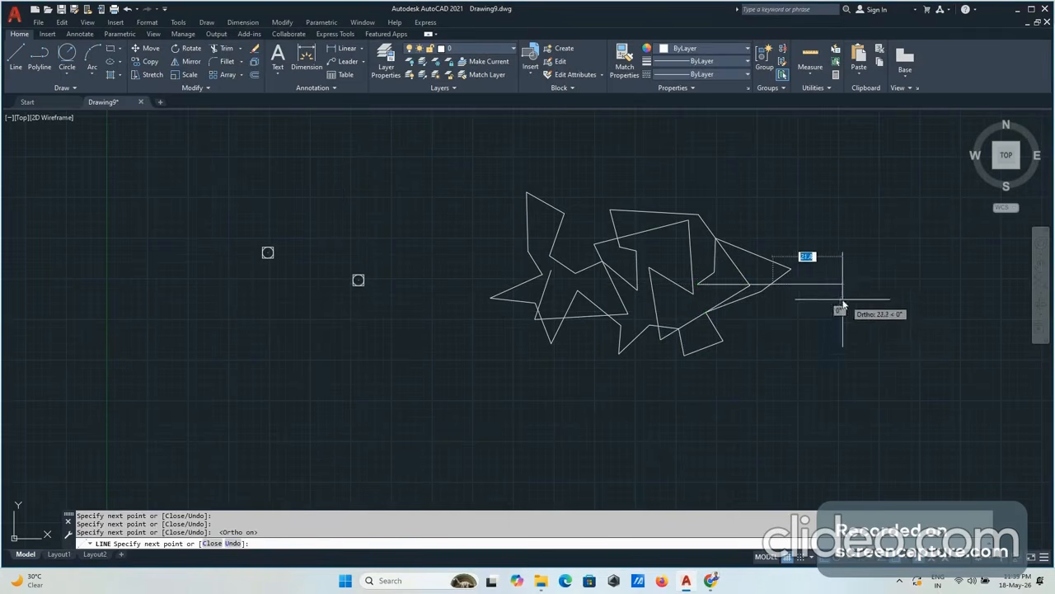
{"action": "left_click", "coordinate": [824, 352]}
{"action": "left_click", "coordinate": [776, 399]}
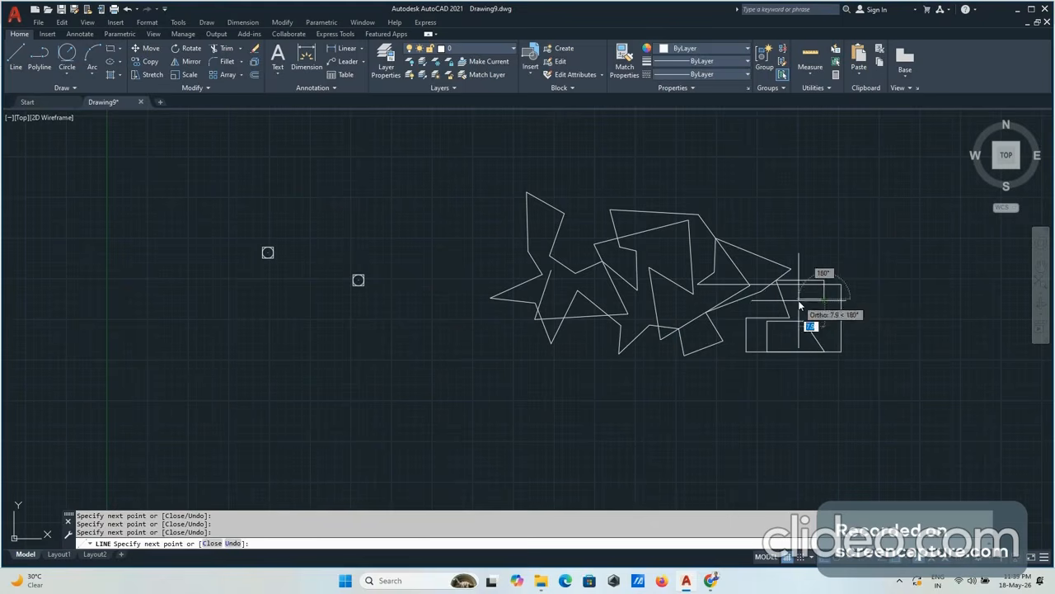
{"action": "left_click", "coordinate": [833, 318]}
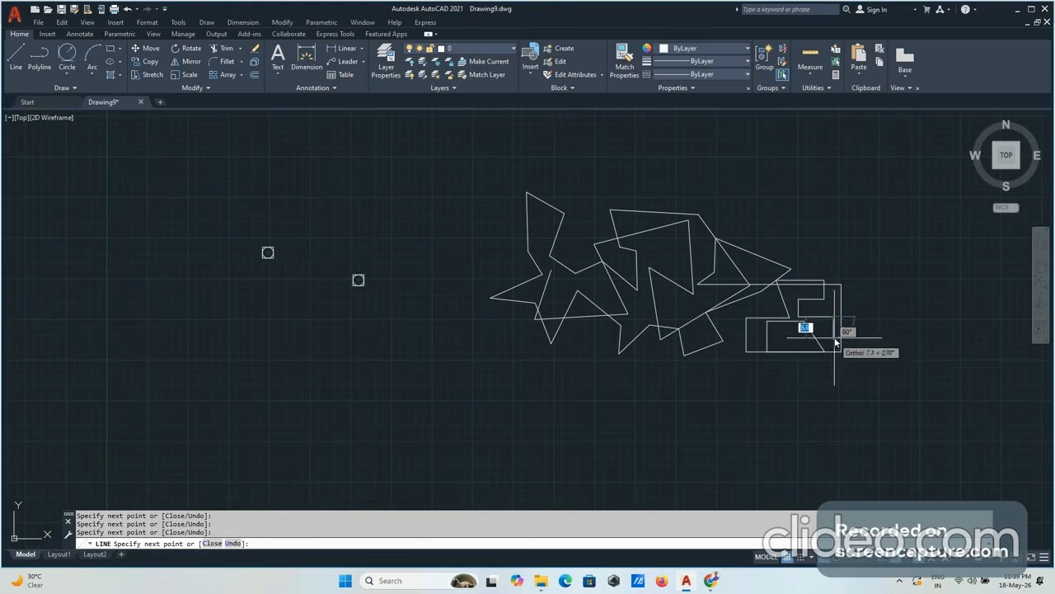
{"action": "left_click", "coordinate": [834, 337]}
{"action": "left_click", "coordinate": [815, 337]}
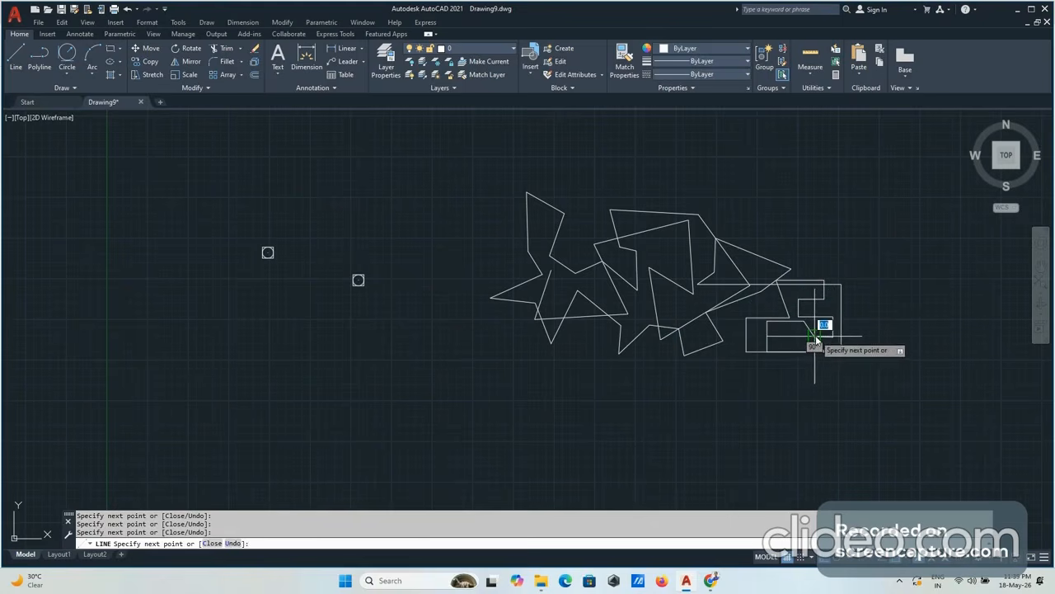
Step: Turn off Ortho mode, add freely angled segments running back leftward below the shape, and end the Line command
{"action": "key", "text": "F8"}
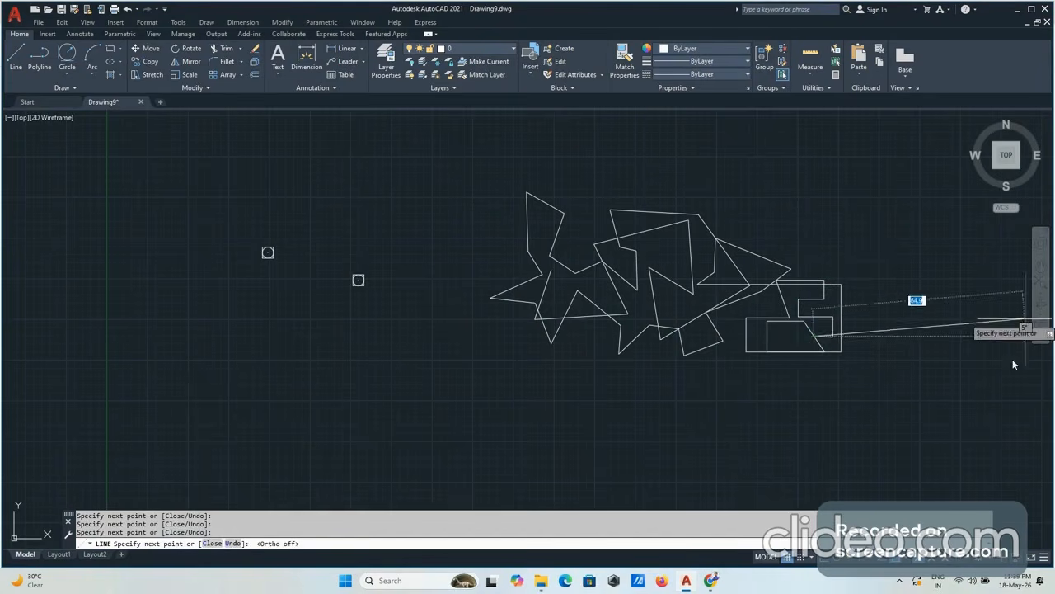
{"action": "left_click", "coordinate": [779, 371]}
{"action": "left_click", "coordinate": [776, 398]}
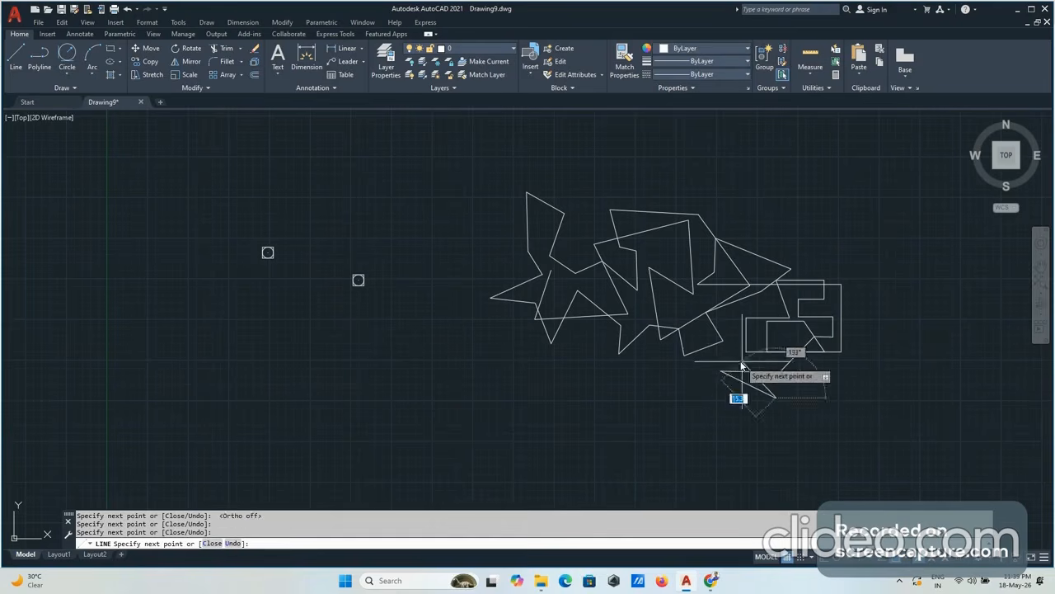
{"action": "left_click", "coordinate": [740, 361]}
{"action": "left_click", "coordinate": [693, 362]}
{"action": "left_click", "coordinate": [668, 384]}
{"action": "left_click", "coordinate": [661, 348]}
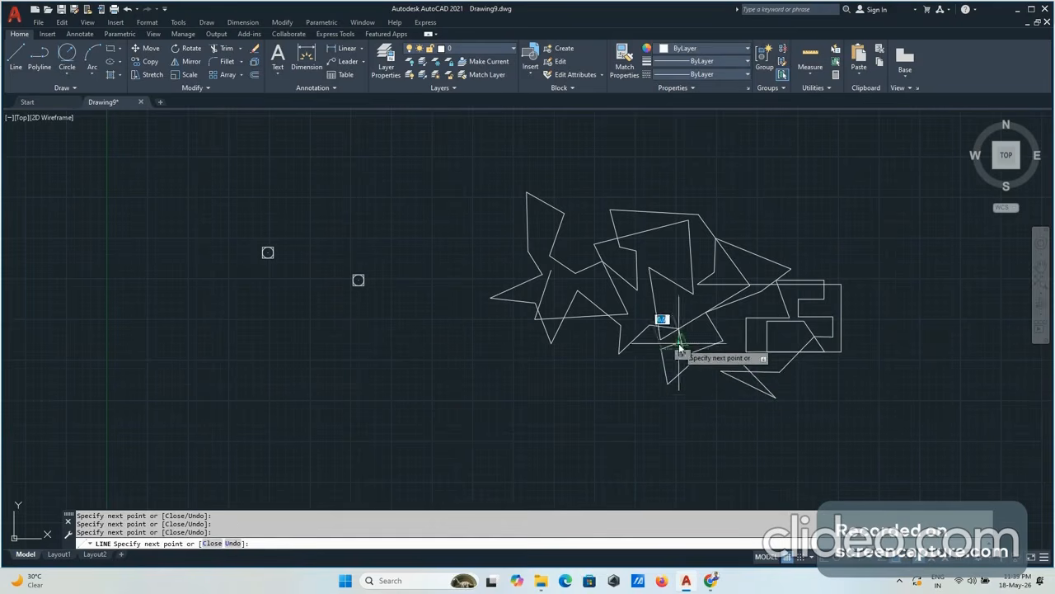
{"action": "left_click", "coordinate": [681, 341]}
{"action": "left_click", "coordinate": [626, 378]}
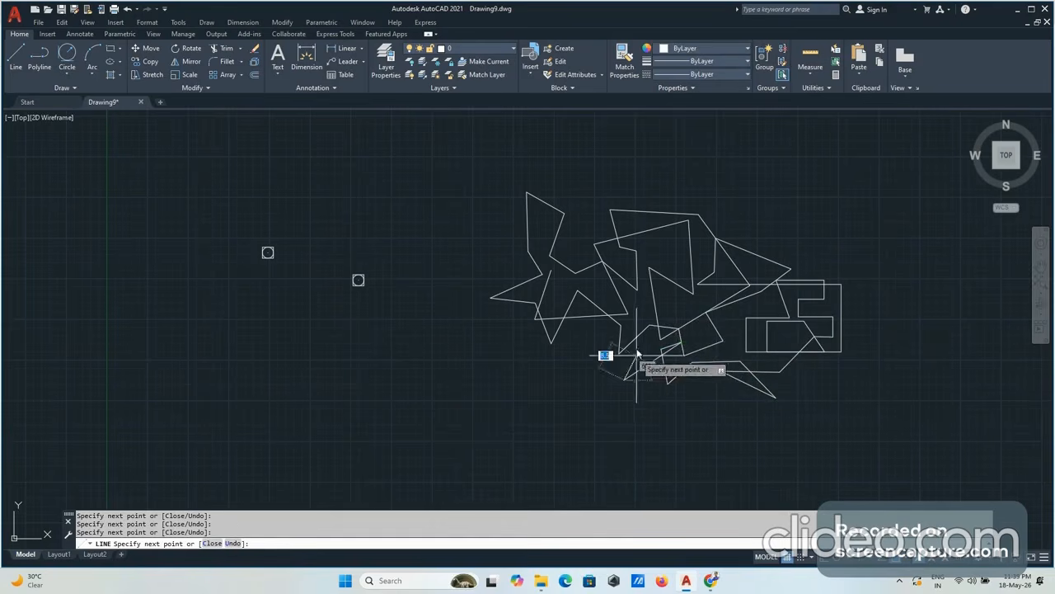
{"action": "left_click", "coordinate": [636, 347]}
{"action": "left_click", "coordinate": [636, 313]}
{"action": "left_click", "coordinate": [614, 351]}
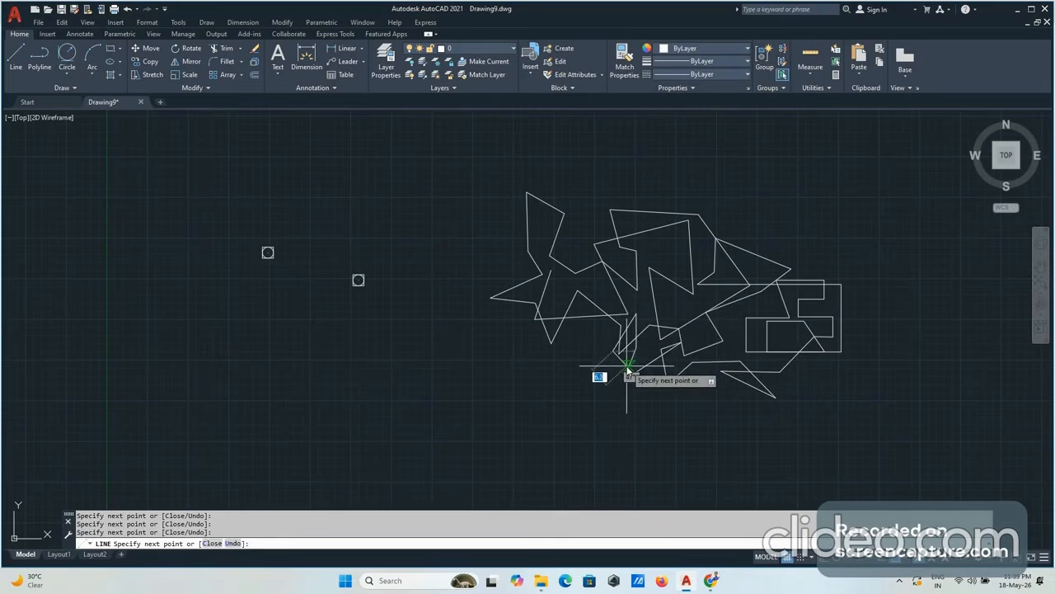
{"action": "key", "text": "Return"}
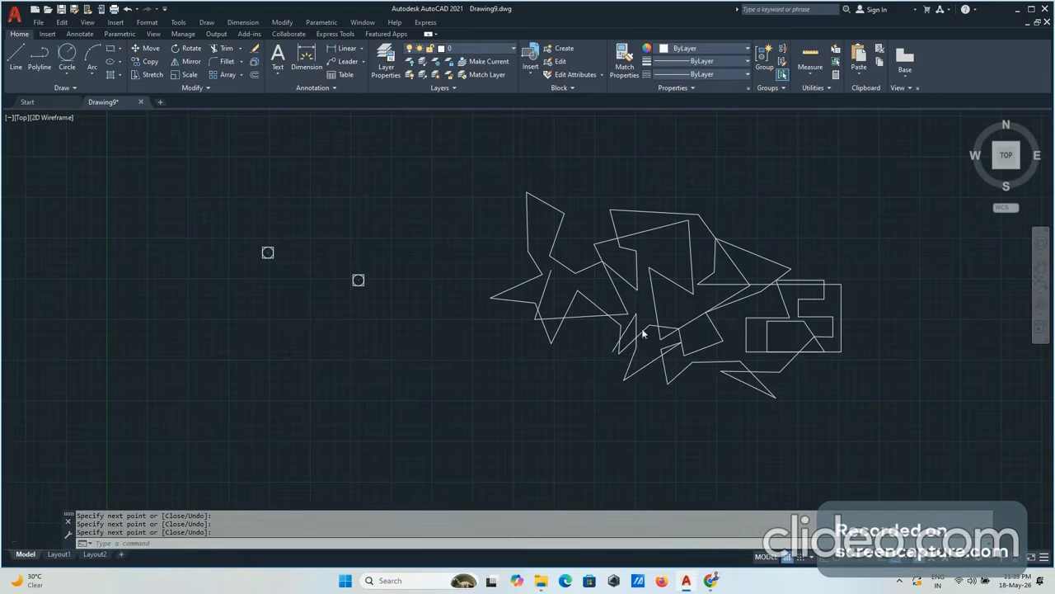
Step: Switch Ortho mode on and back off with no drawing command active
{"action": "scroll", "coordinate": [635, 335], "scroll_direction": "down", "scroll_amount": 4}
{"action": "scroll", "coordinate": [684, 334], "scroll_direction": "up", "scroll_amount": 4}
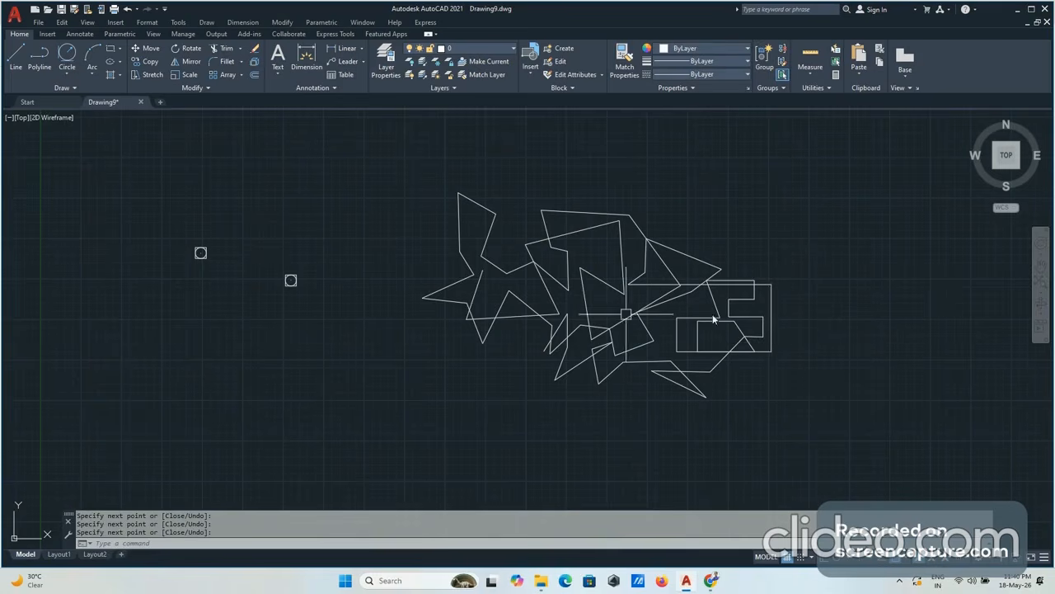
{"action": "scroll", "coordinate": [671, 335], "scroll_direction": "down", "scroll_amount": 4}
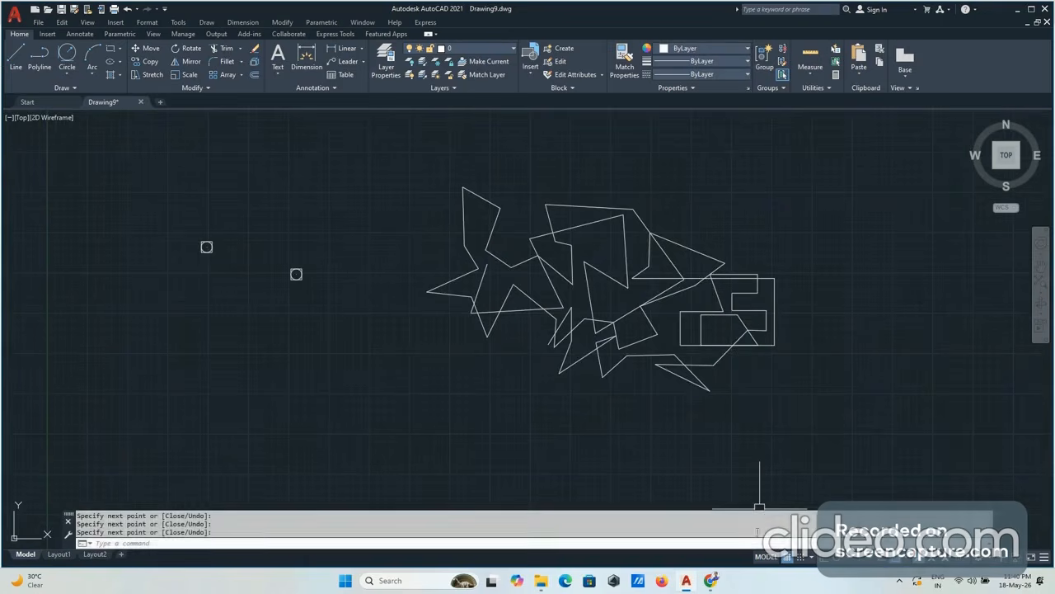
{"action": "left_click", "coordinate": [823, 558]}
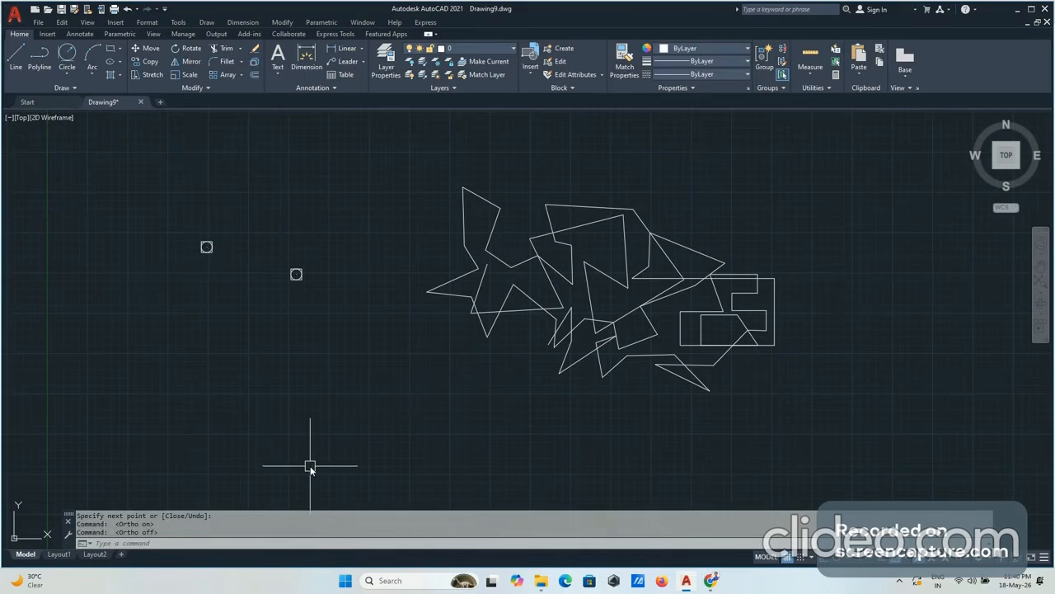
Step: Start the PLINE command and draw a freehand polyline of many angled segments in the empty area right of the line chain
{"action": "scroll", "coordinate": [445, 272], "scroll_direction": "down", "scroll_amount": 5}
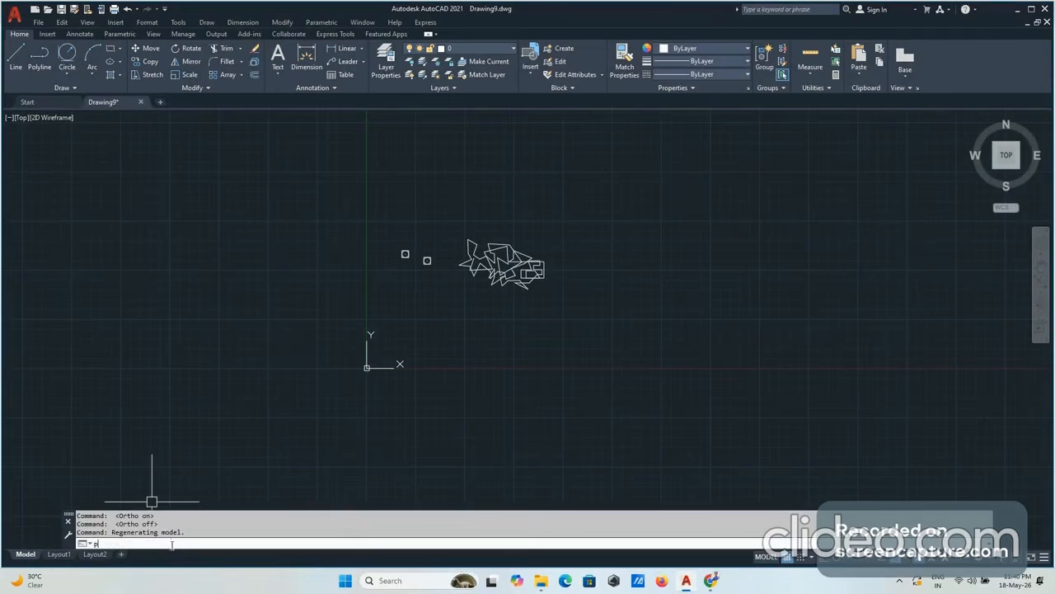
{"action": "type", "text": "lin"}
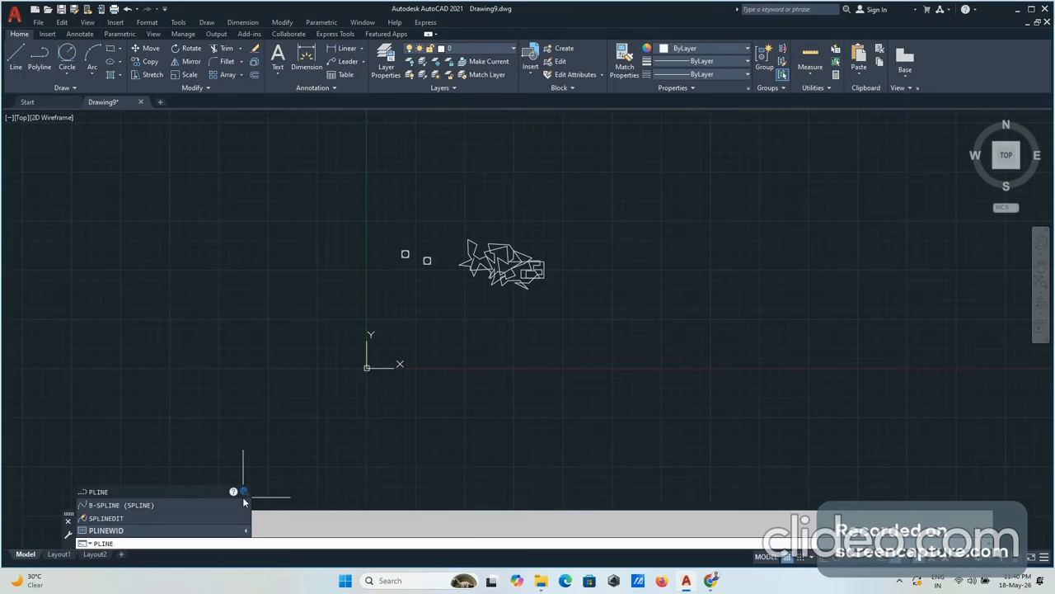
{"action": "key", "text": "Return"}
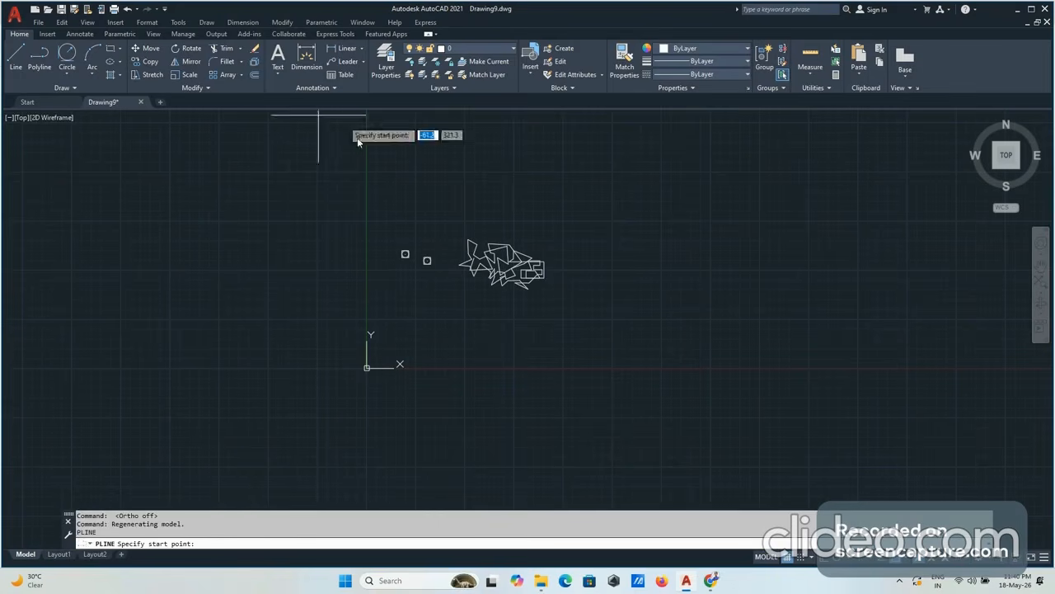
{"action": "left_click", "coordinate": [634, 267]}
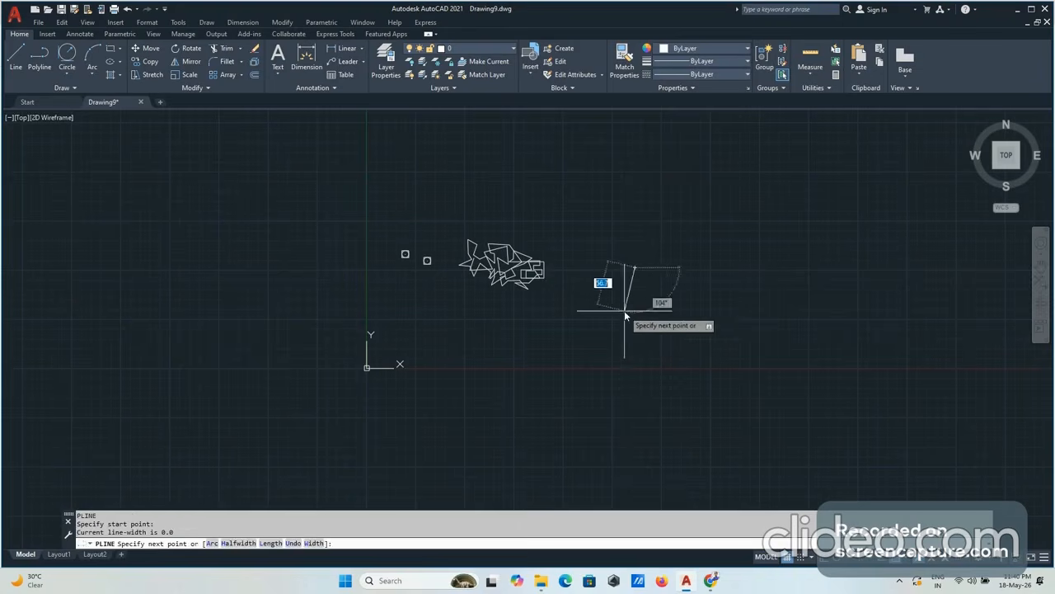
{"action": "left_click", "coordinate": [615, 319]}
{"action": "left_click", "coordinate": [664, 317]}
{"action": "left_click", "coordinate": [640, 301]}
{"action": "left_click", "coordinate": [679, 276]}
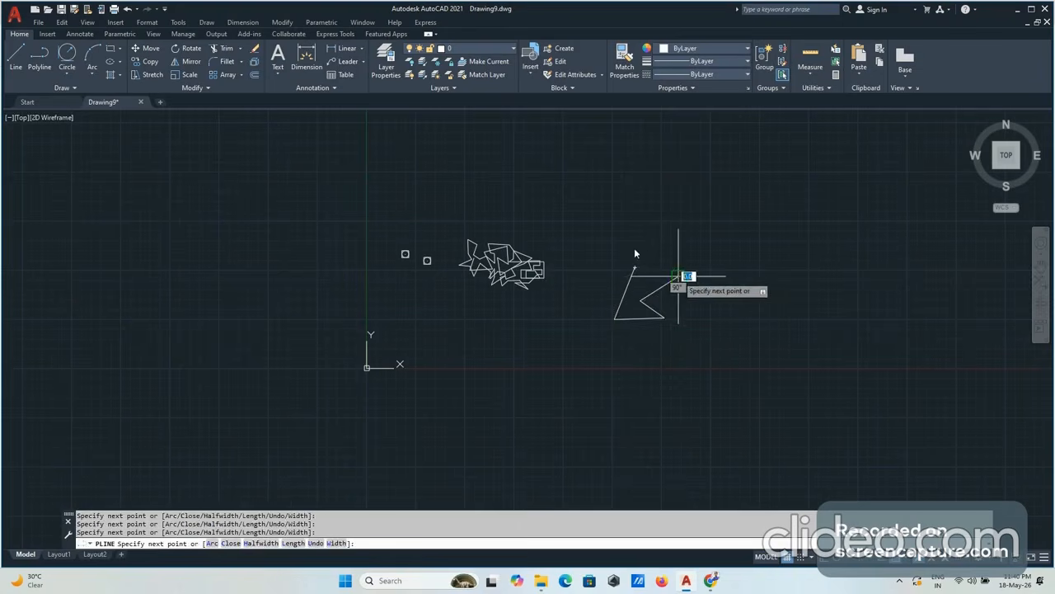
{"action": "left_click", "coordinate": [634, 250]}
{"action": "left_click", "coordinate": [616, 290]}
{"action": "left_click", "coordinate": [591, 315]}
{"action": "left_click", "coordinate": [615, 353]}
{"action": "left_click", "coordinate": [625, 336]}
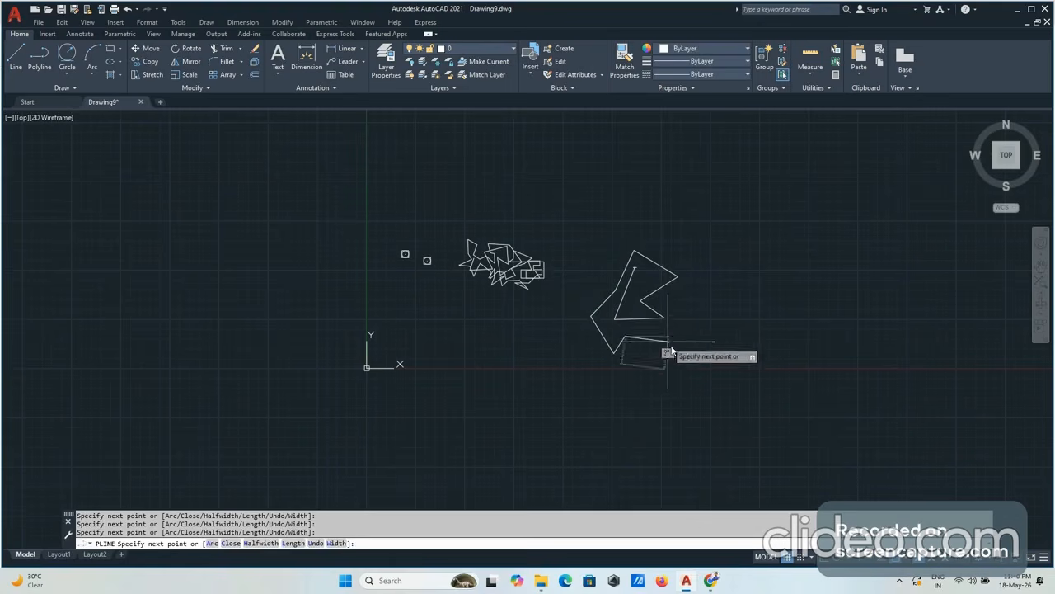
{"action": "left_click", "coordinate": [668, 342]}
{"action": "left_click", "coordinate": [687, 321]}
{"action": "left_click", "coordinate": [644, 295]}
{"action": "left_click", "coordinate": [699, 282]}
{"action": "left_click", "coordinate": [706, 246]}
{"action": "left_click", "coordinate": [647, 241]}
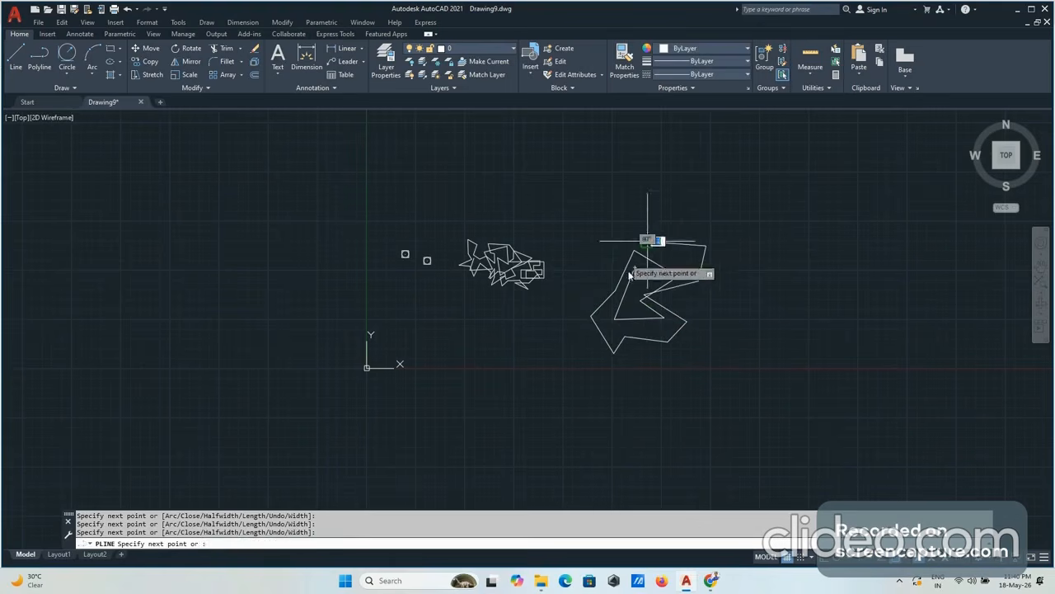
{"action": "left_click", "coordinate": [625, 270]}
{"action": "left_click", "coordinate": [666, 276]}
{"action": "left_click", "coordinate": [602, 252]}
{"action": "left_click", "coordinate": [638, 210]}
{"action": "left_click", "coordinate": [698, 201]}
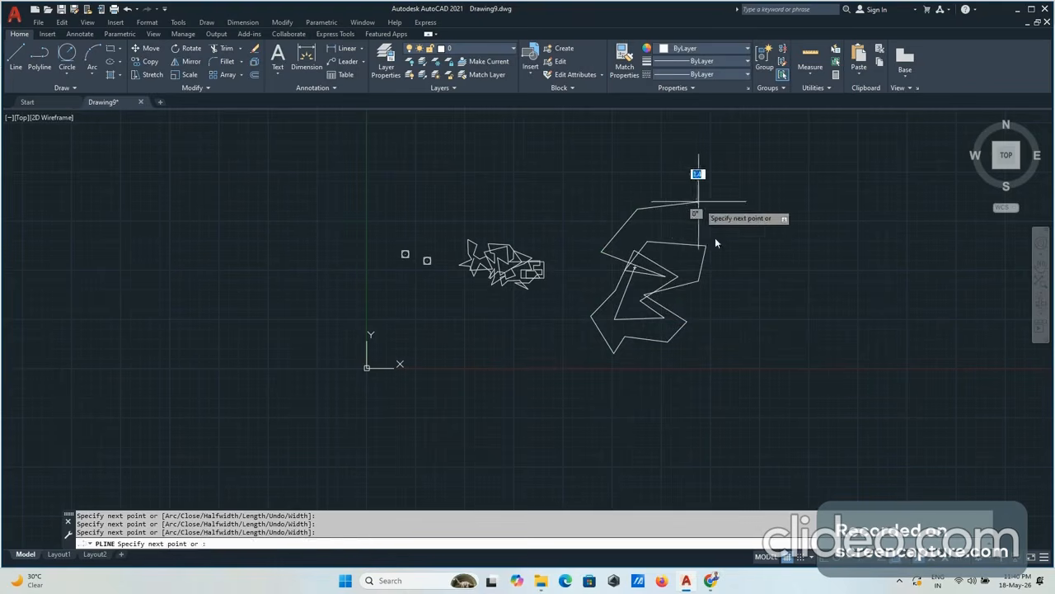
{"action": "left_click", "coordinate": [719, 236]}
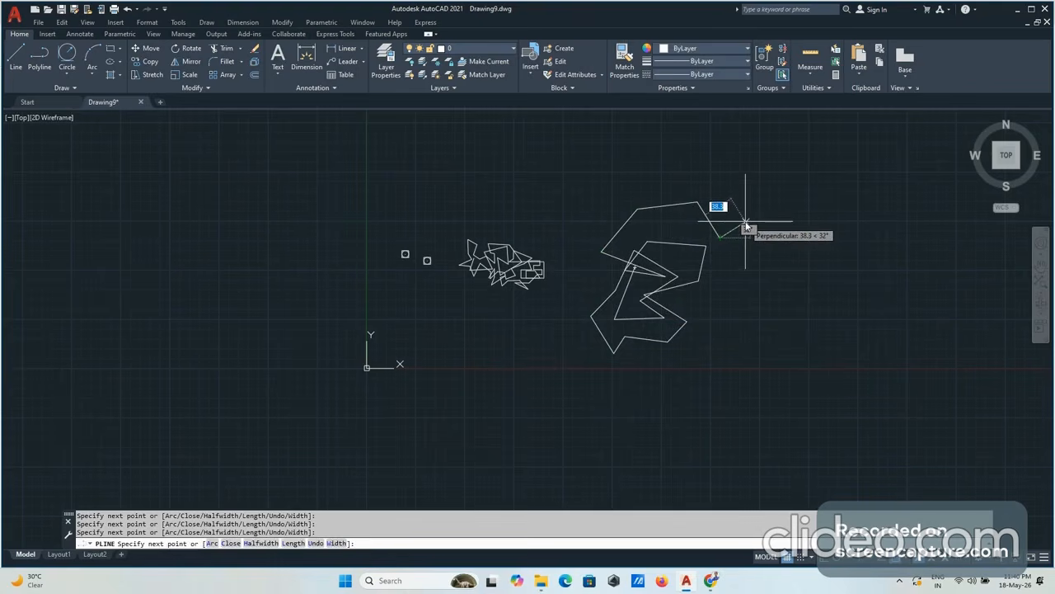
Step: Turn on Ortho mode, continue the polyline with stepped horizontal and vertical segments right of its angled part, and end the Polyline command
{"action": "key", "text": "F8"}
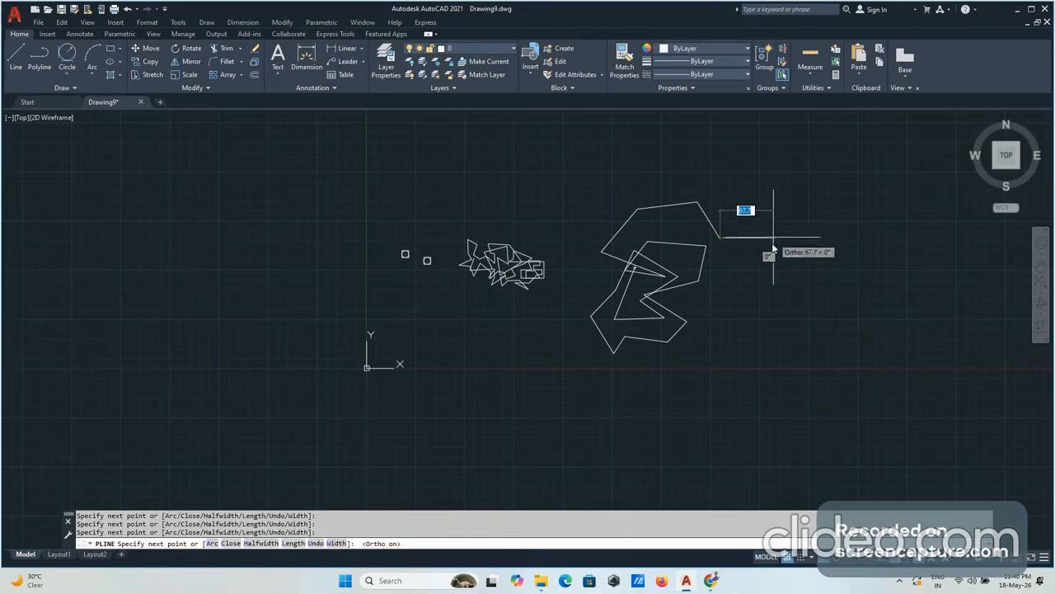
{"action": "left_click", "coordinate": [771, 238]}
{"action": "left_click", "coordinate": [772, 284]}
{"action": "left_click", "coordinate": [833, 283]}
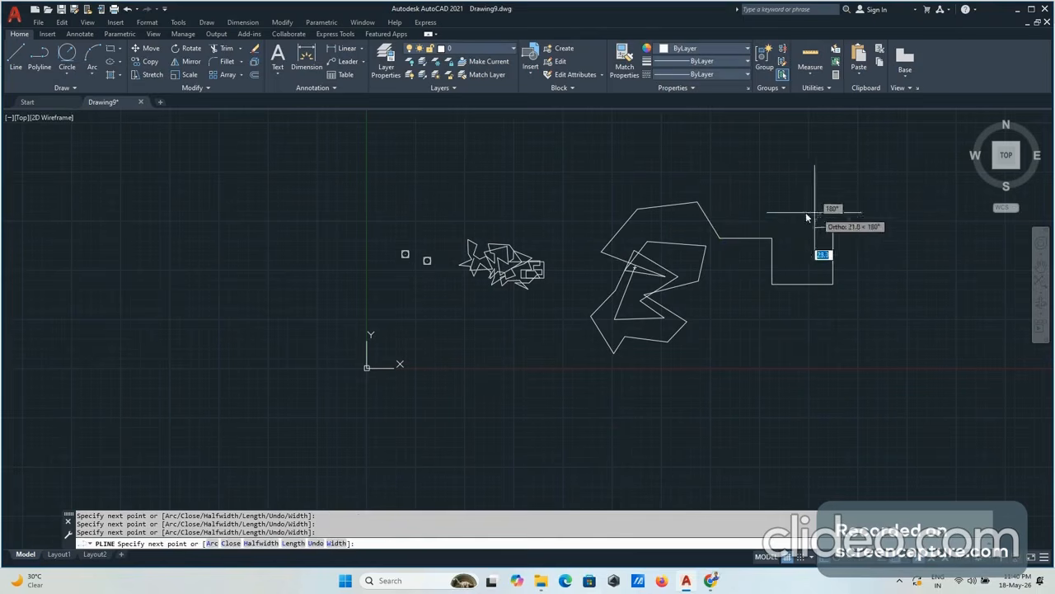
{"action": "left_click", "coordinate": [789, 182]}
{"action": "left_click", "coordinate": [752, 181]}
{"action": "left_click", "coordinate": [752, 215]}
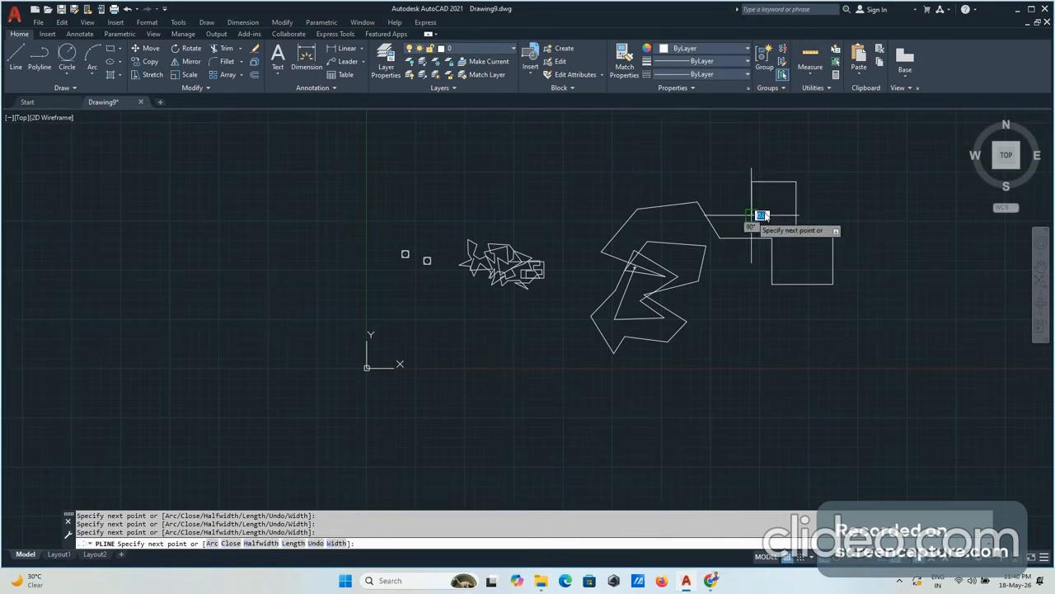
{"action": "left_click", "coordinate": [773, 216]}
{"action": "left_click", "coordinate": [786, 240]}
{"action": "left_click", "coordinate": [813, 242]}
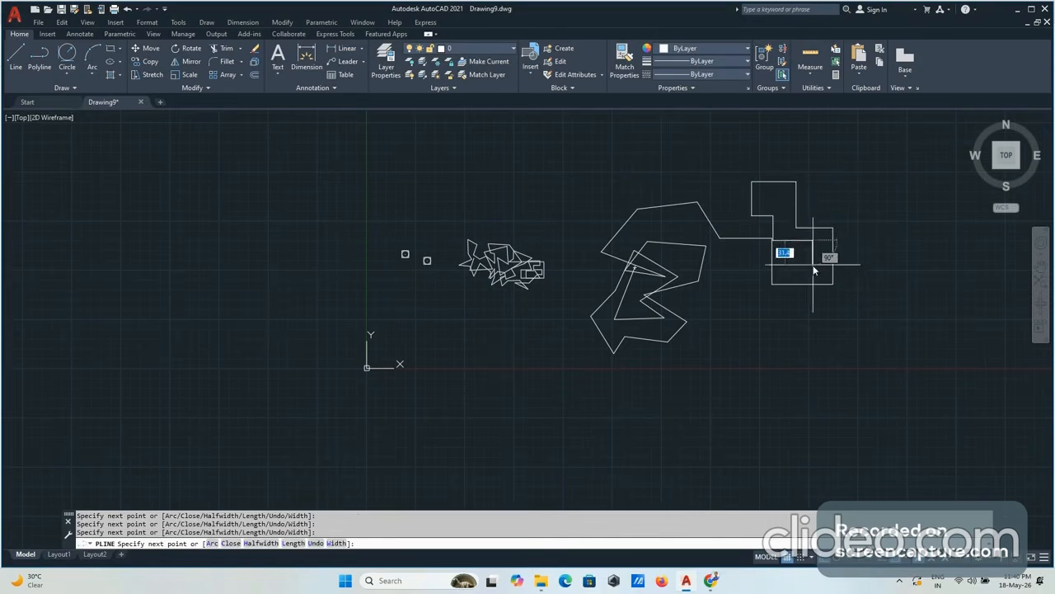
{"action": "left_click", "coordinate": [812, 267]}
{"action": "left_click", "coordinate": [791, 268]}
{"action": "left_click", "coordinate": [799, 294]}
{"action": "left_click", "coordinate": [769, 312]}
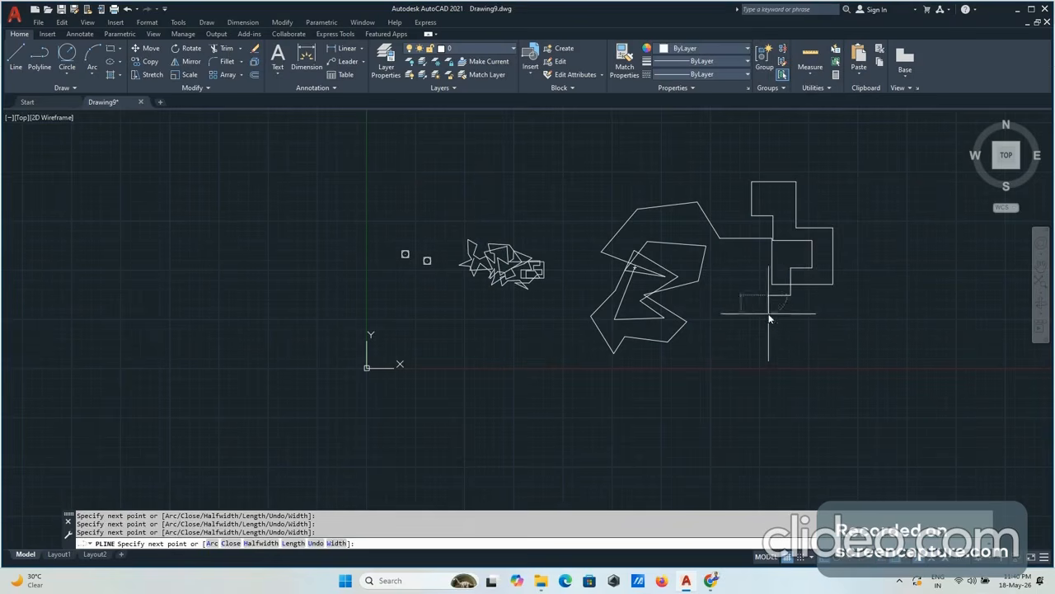
{"action": "left_click", "coordinate": [757, 280]}
{"action": "left_click", "coordinate": [727, 272]}
{"action": "left_click", "coordinate": [727, 303]}
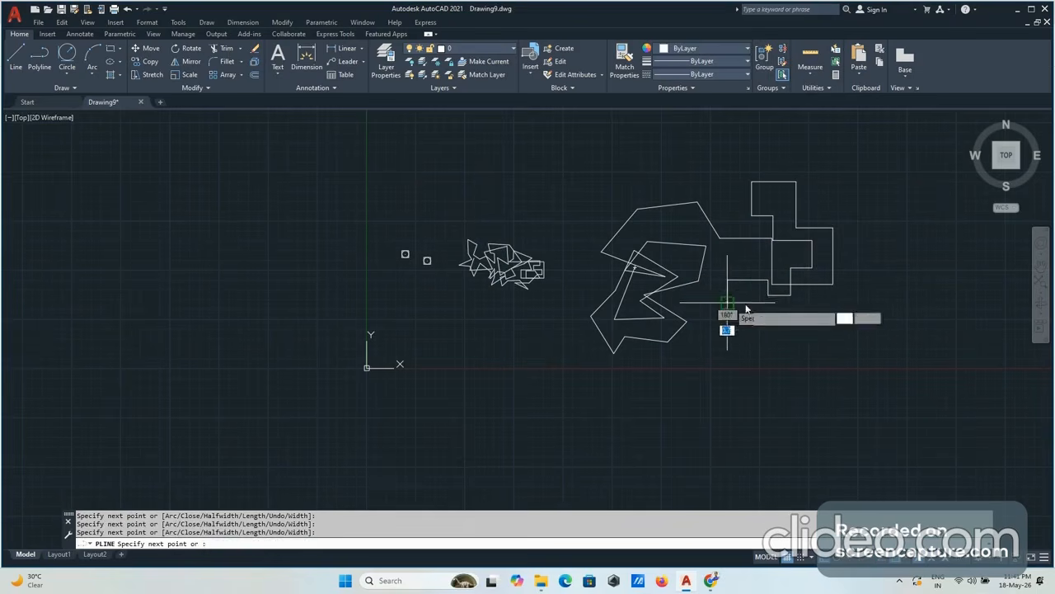
{"action": "left_click", "coordinate": [746, 304]}
{"action": "left_click", "coordinate": [756, 347]}
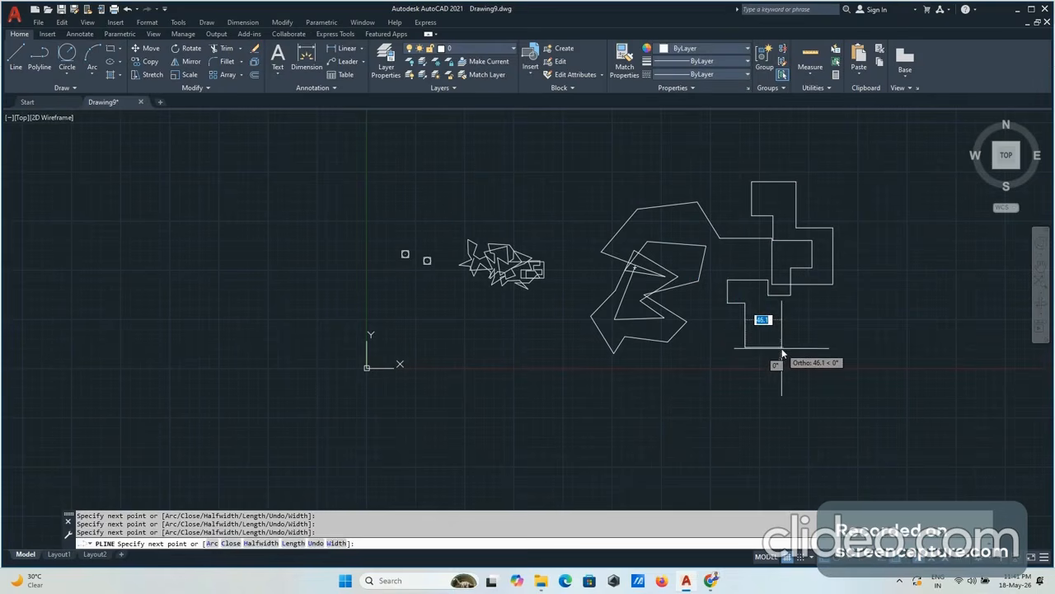
{"action": "key", "text": "Return"}
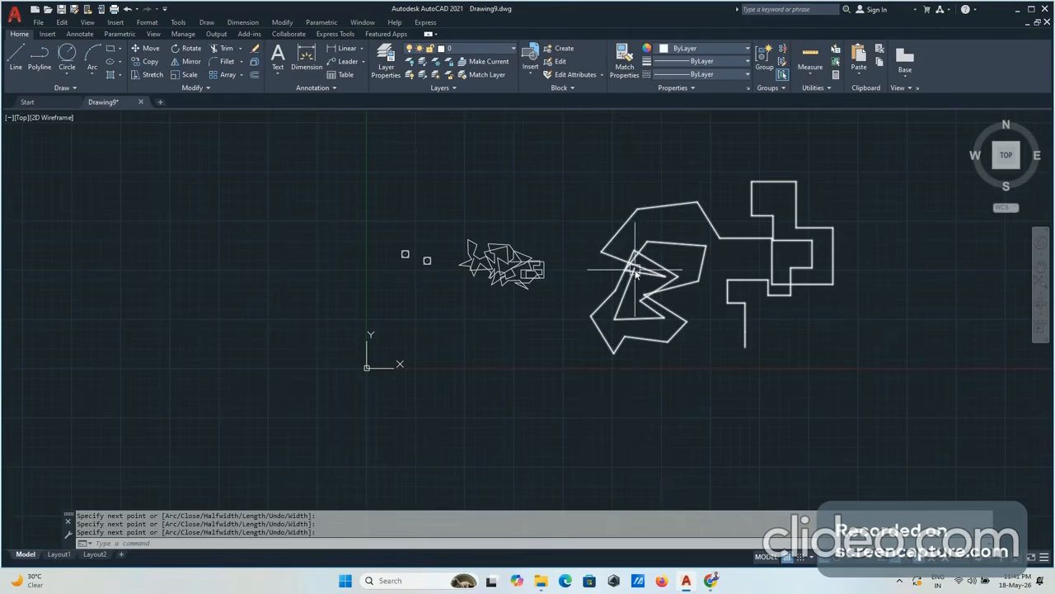
Step: Select the finished polyline to examine whether its segments form one object
{"action": "left_click", "coordinate": [694, 202]}
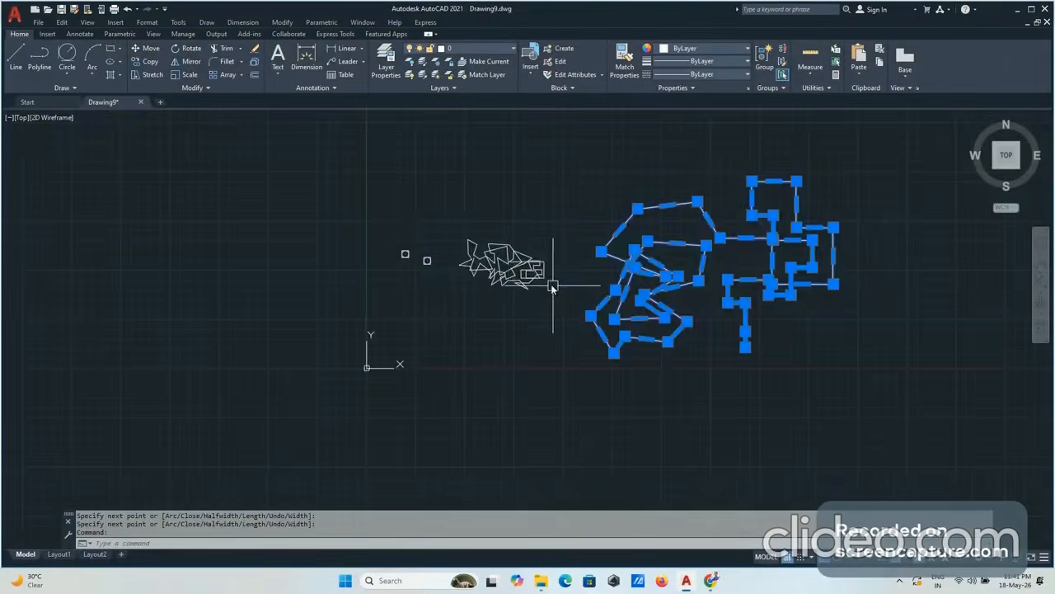
{"action": "scroll", "coordinate": [535, 260], "scroll_direction": "up", "scroll_amount": 5}
{"action": "scroll", "coordinate": [534, 260], "scroll_direction": "down", "scroll_amount": 3}
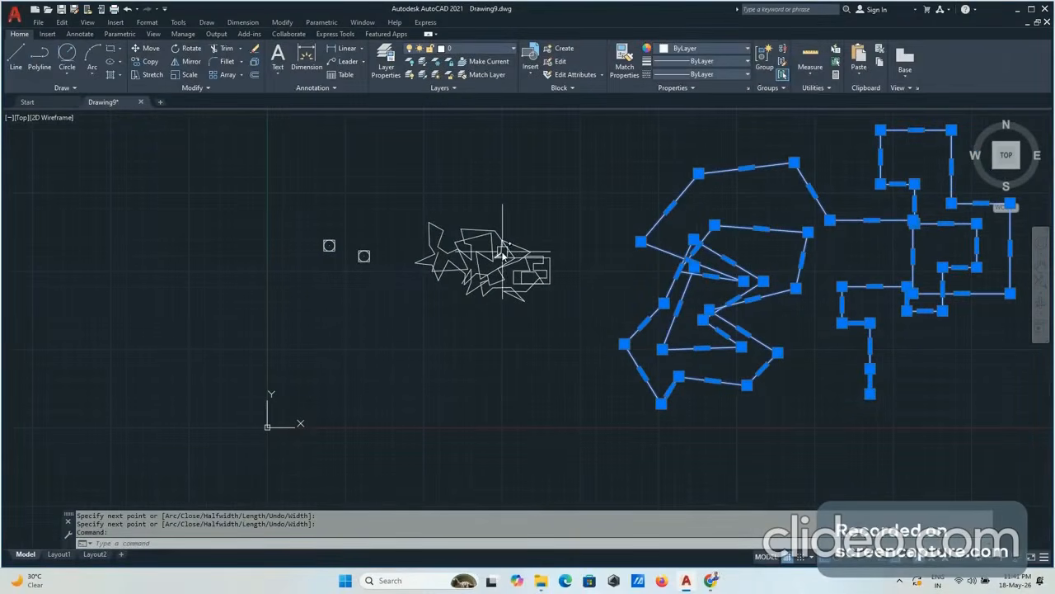
{"action": "middle_click_drag", "start_coordinate": [582, 355], "coordinate": [471, 393]}
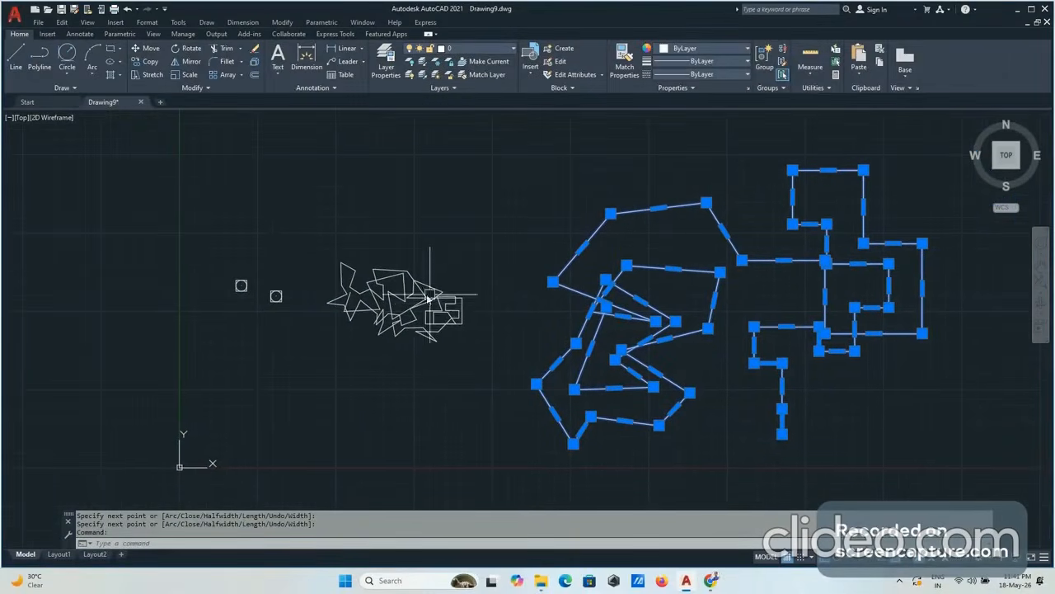
Step: Select several segments of the earlier line chain to examine whether they are separate objects, and clear the selection
{"action": "scroll", "coordinate": [431, 295], "scroll_direction": "up", "scroll_amount": 4}
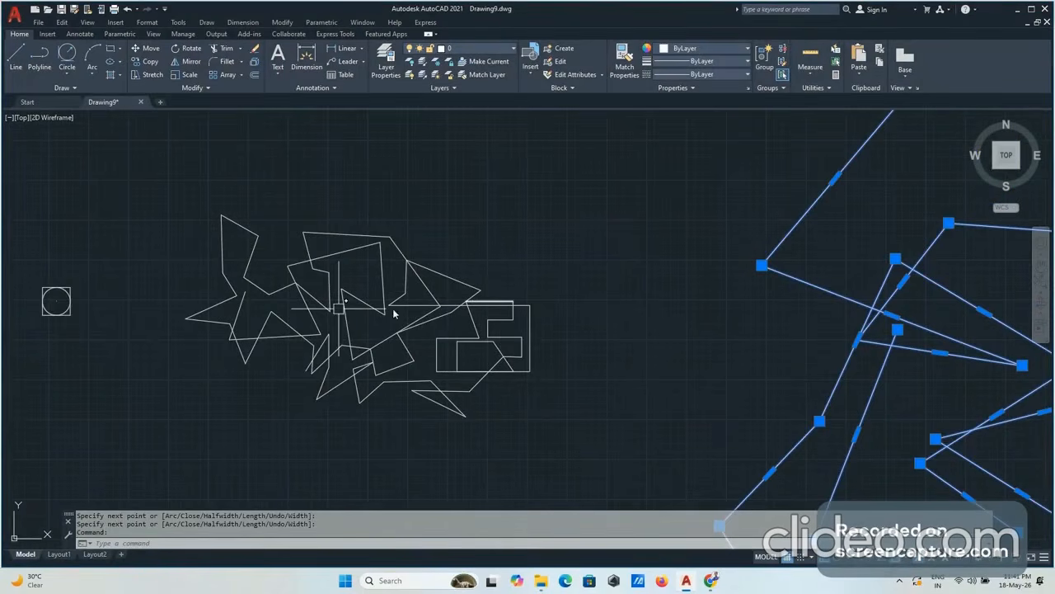
{"action": "left_click", "coordinate": [375, 236]}
{"action": "left_click", "coordinate": [416, 271]}
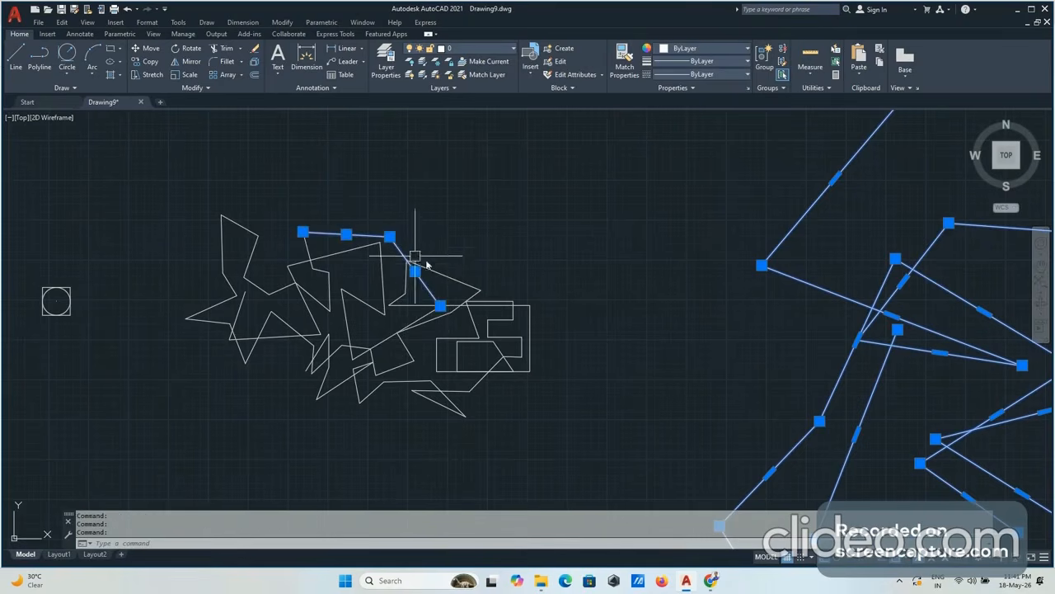
{"action": "left_click", "coordinate": [434, 273]}
{"action": "left_click", "coordinate": [530, 313]}
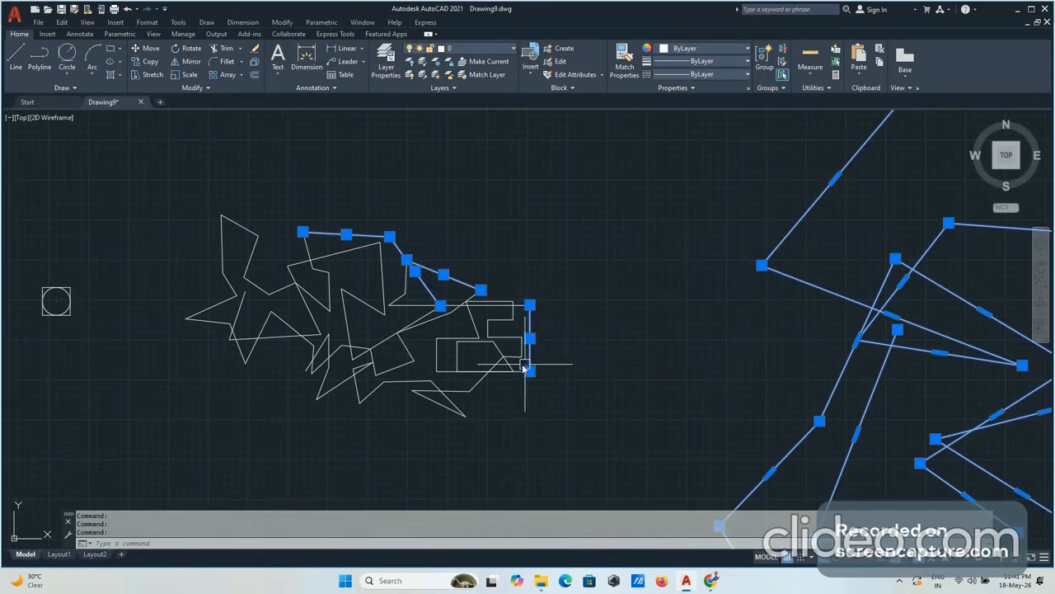
{"action": "left_click", "coordinate": [454, 371]}
{"action": "left_click", "coordinate": [435, 350]}
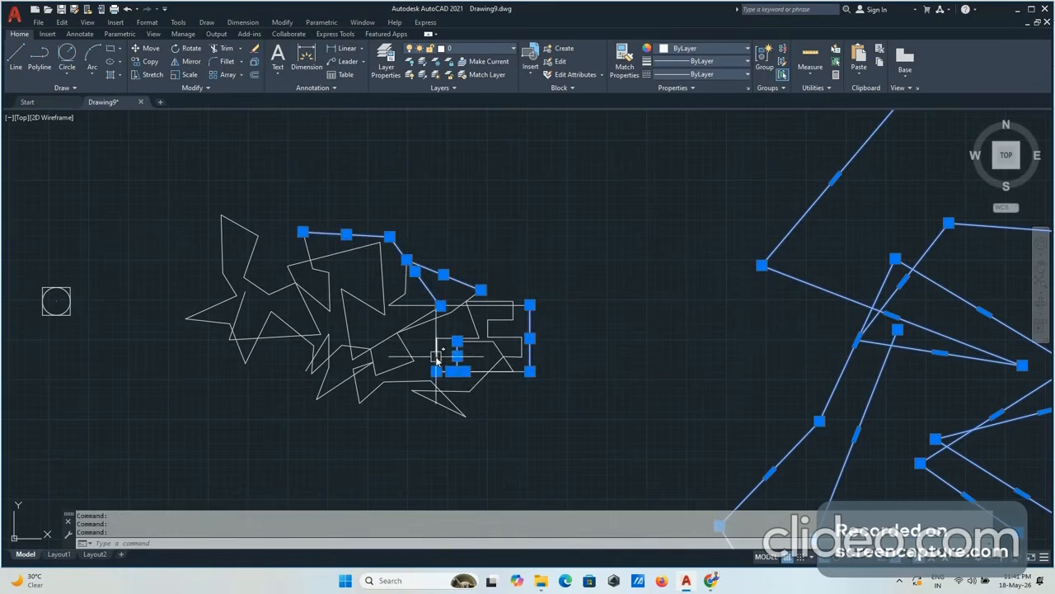
{"action": "left_click", "coordinate": [458, 350]}
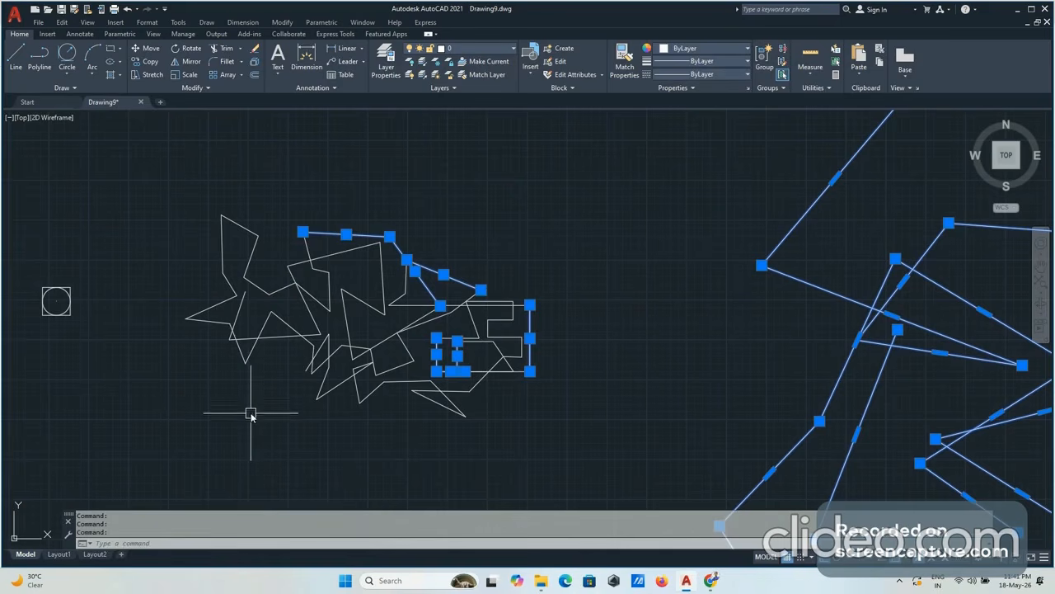
{"action": "key", "text": "Escape"}
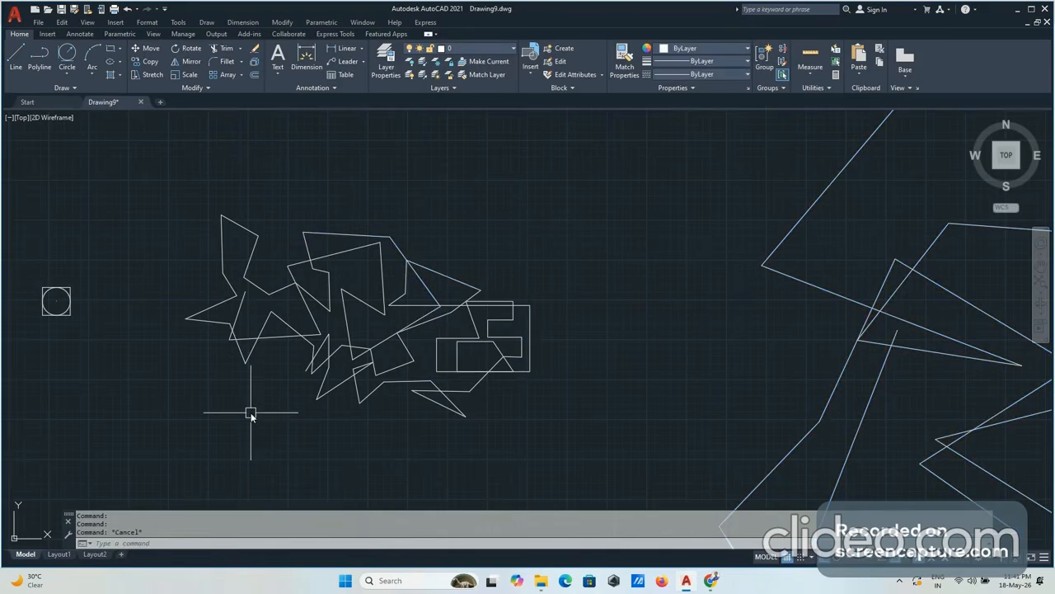
Step: Save the drawing to the Desktop under the file name Practice Drawing.dwg
{"action": "scroll", "coordinate": [438, 306], "scroll_direction": "down", "scroll_amount": 5}
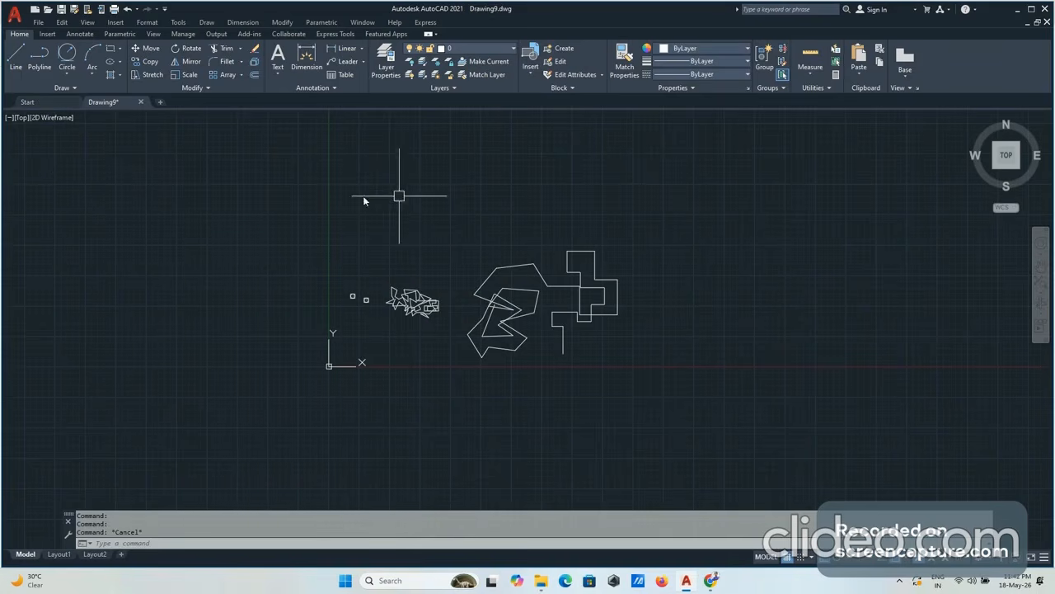
{"action": "left_click", "coordinate": [62, 10]}
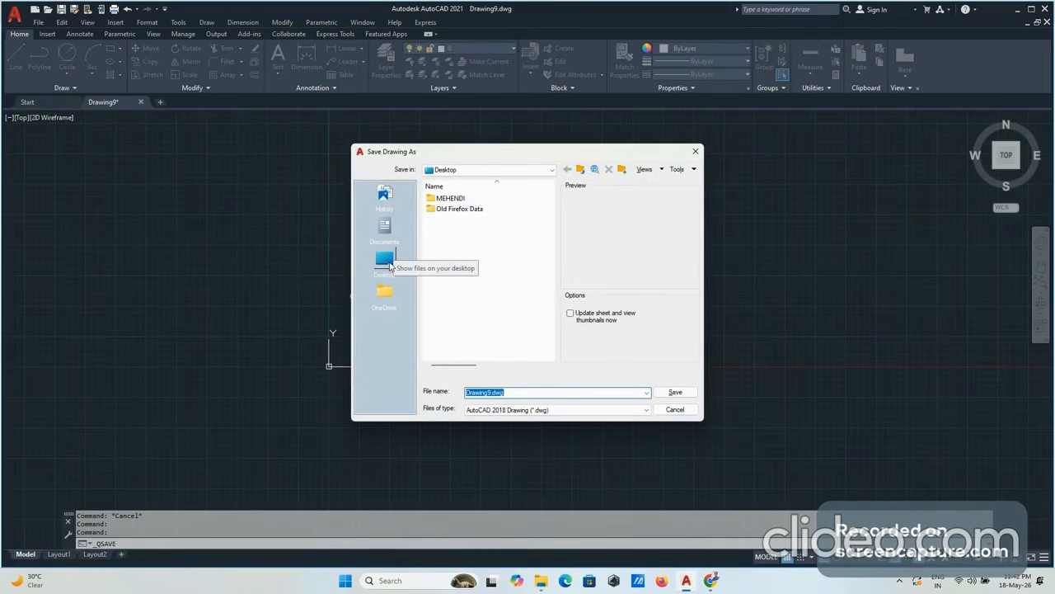
{"action": "left_click", "coordinate": [385, 259]}
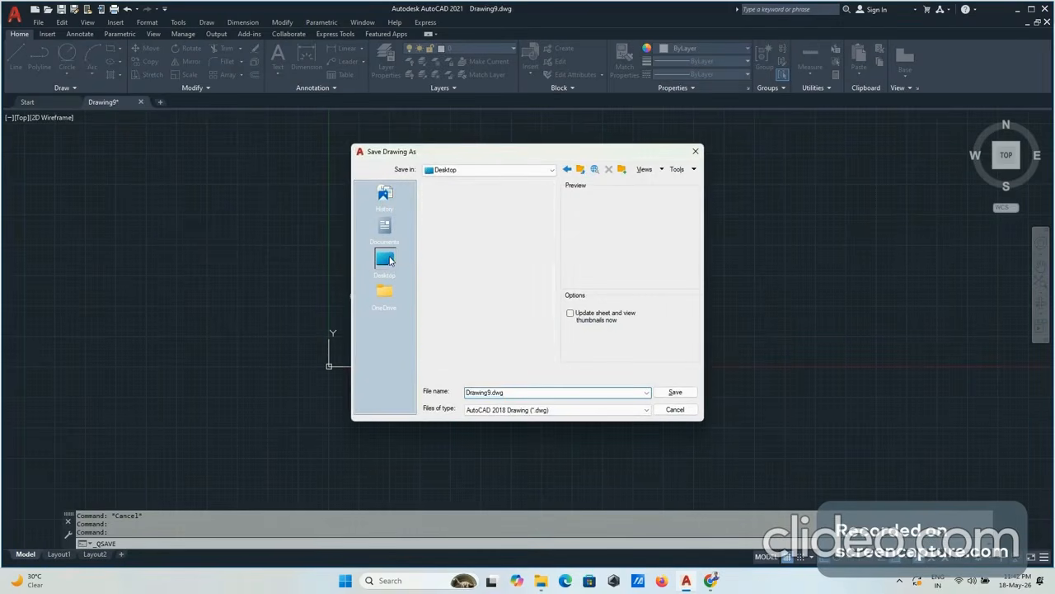
{"action": "double_click", "coordinate": [492, 392]}
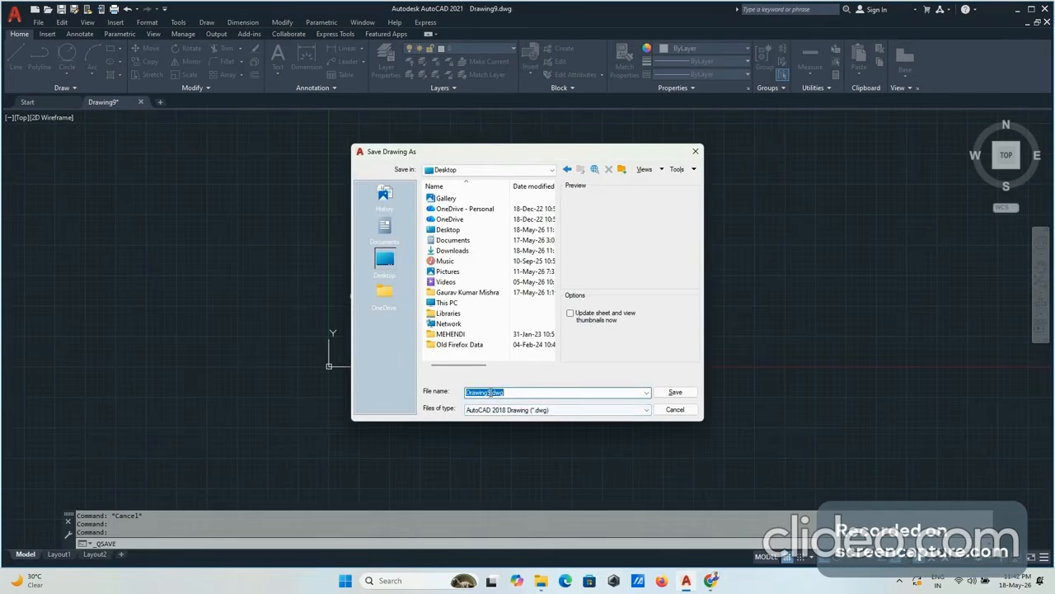
{"action": "key", "text": "BackSpace"}
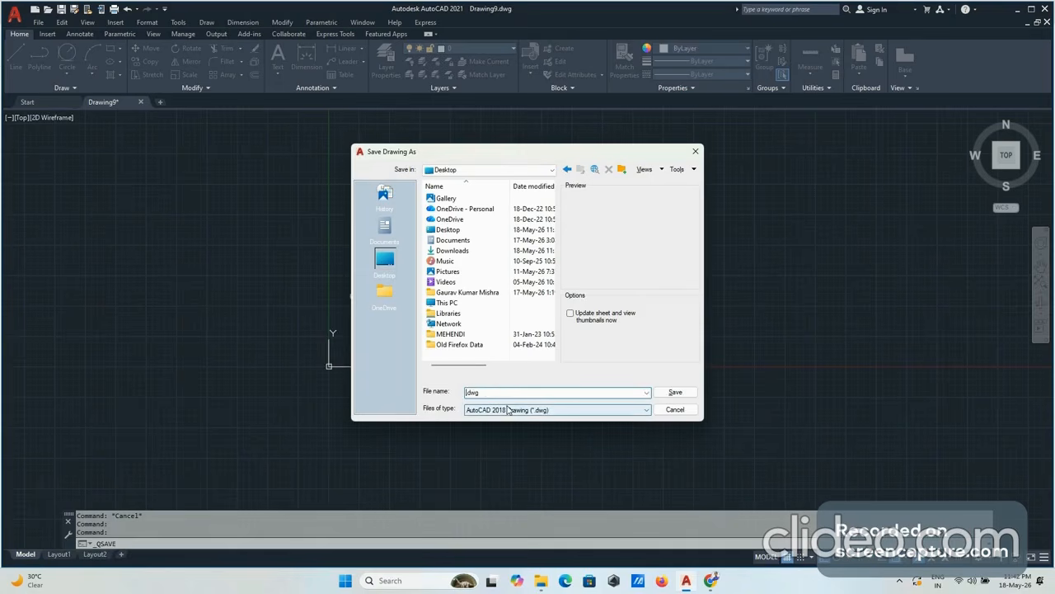
{"action": "type", "text": "Pract"}
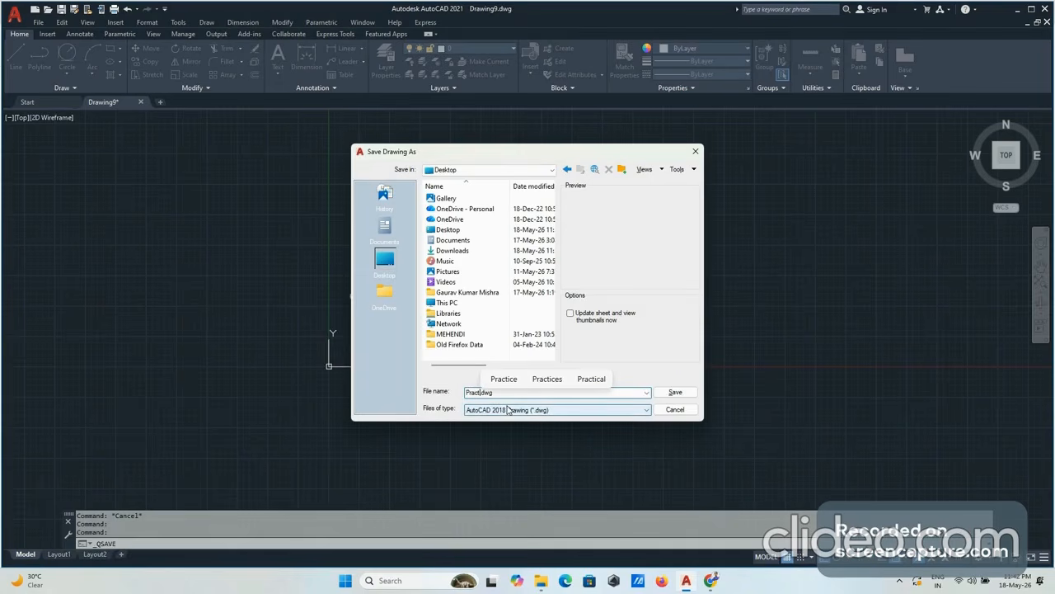
{"action": "type", "text": "ice Draw"}
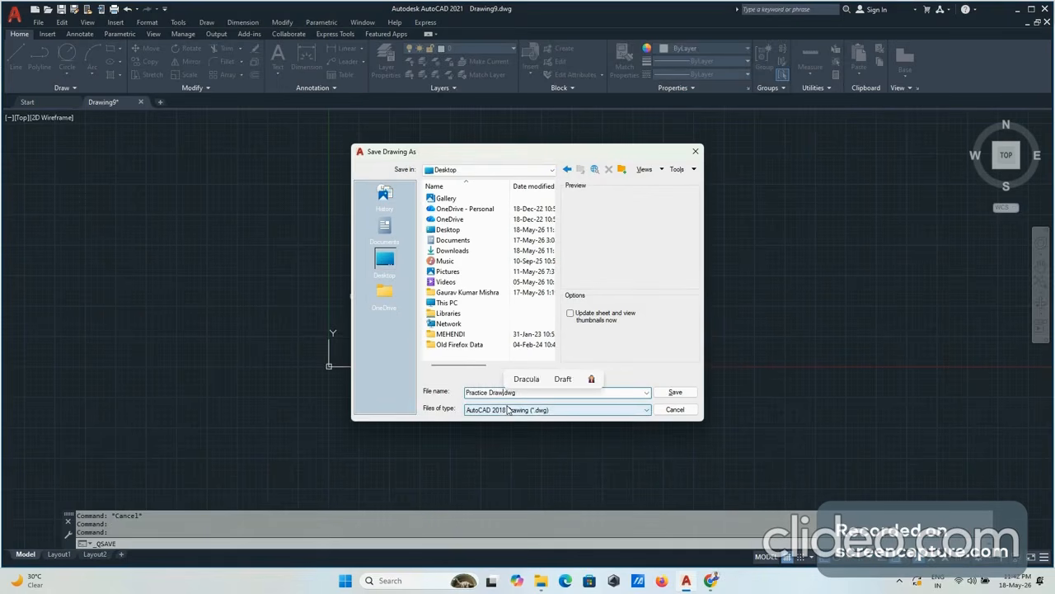
{"action": "type", "text": "ing"}
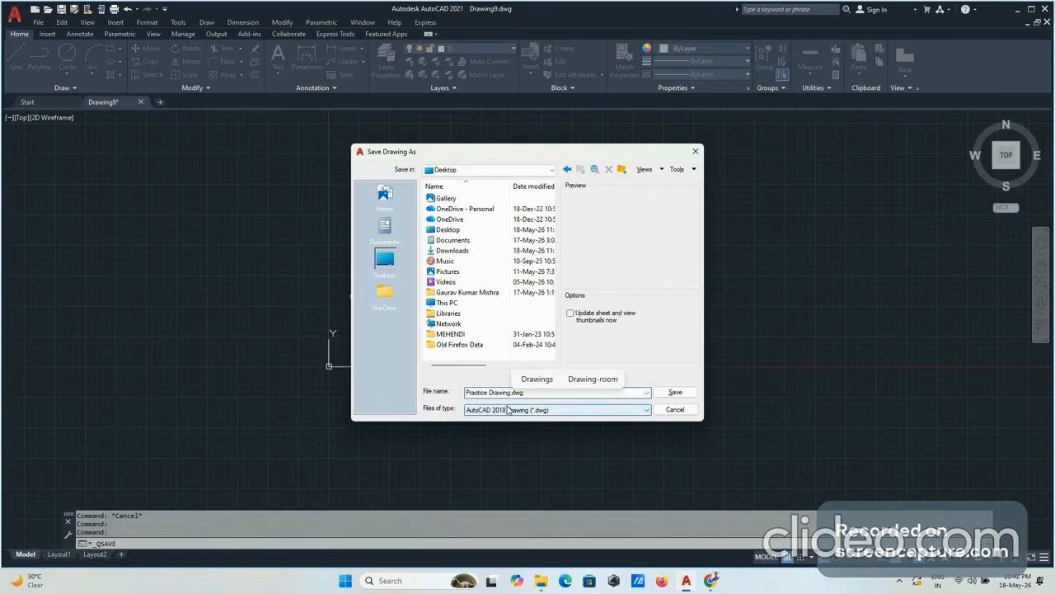
{"action": "left_click", "coordinate": [681, 394]}
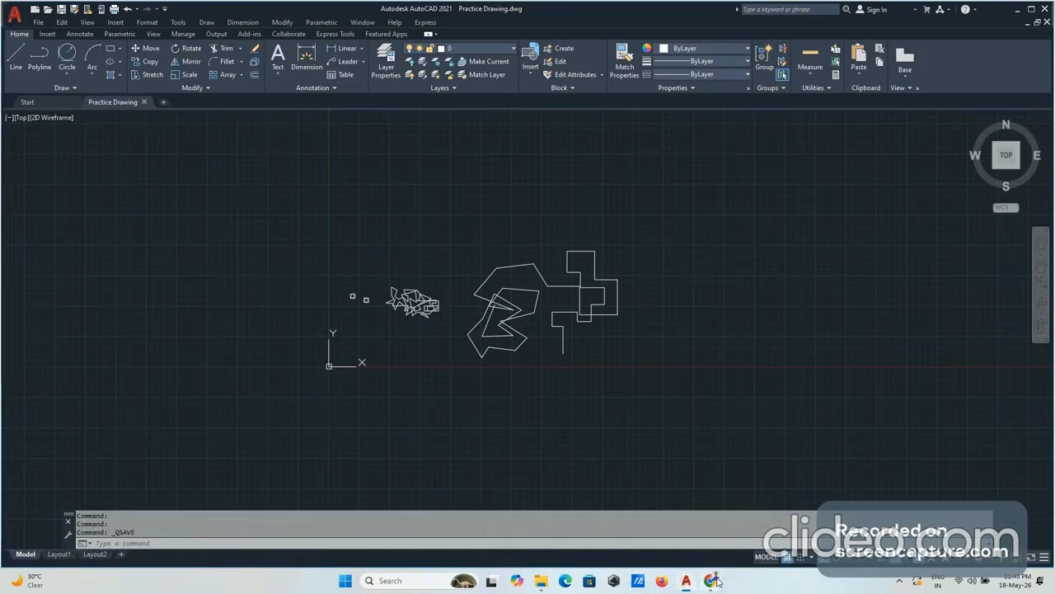
{"action": "mouse_move", "coordinate": [716, 580]}
{"action": "left_click", "coordinate": [664, 488]}
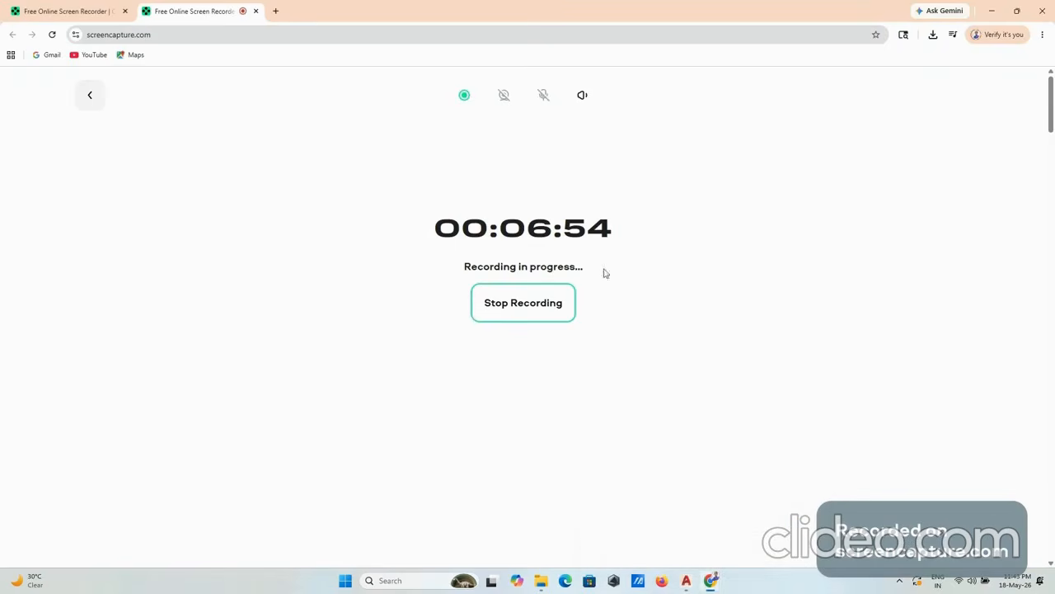
{"action": "left_click", "coordinate": [544, 304]}
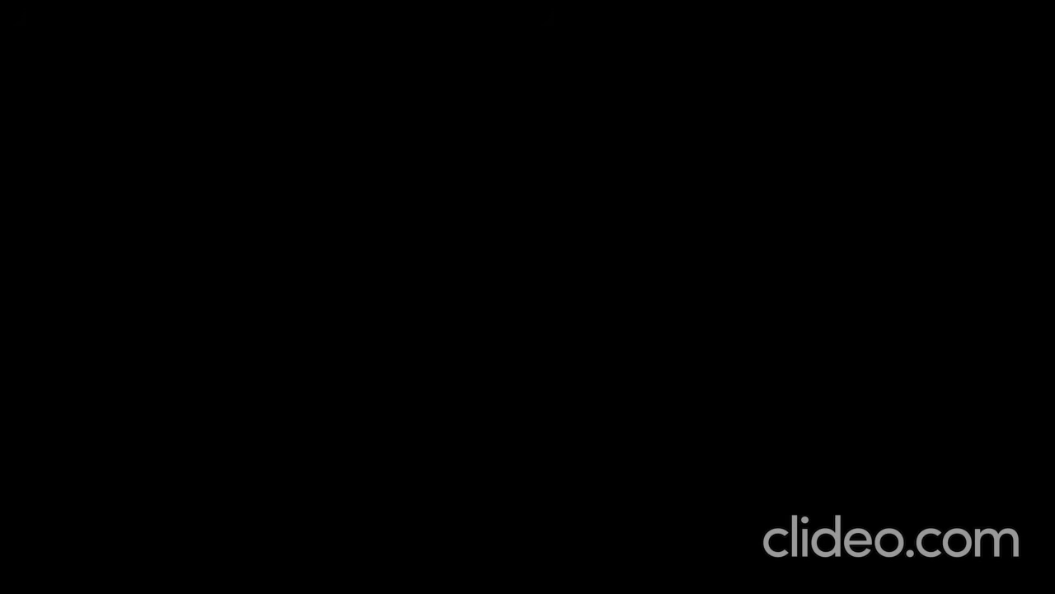